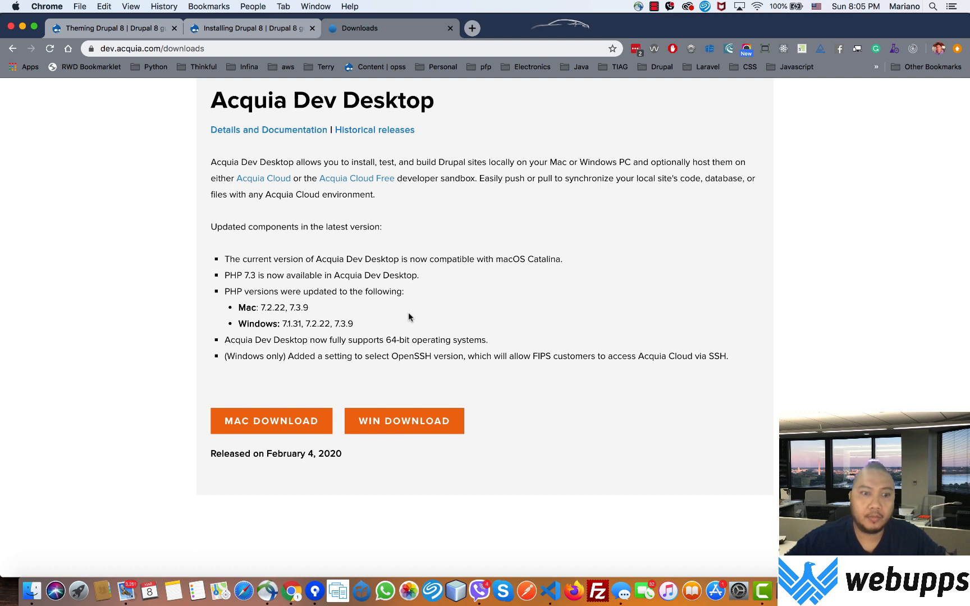
Step: Scroll the downloads page until the MAC DOWNLOAD and WIN DOWNLOAD buttons are visible
scroll(406, 318, down, 2)
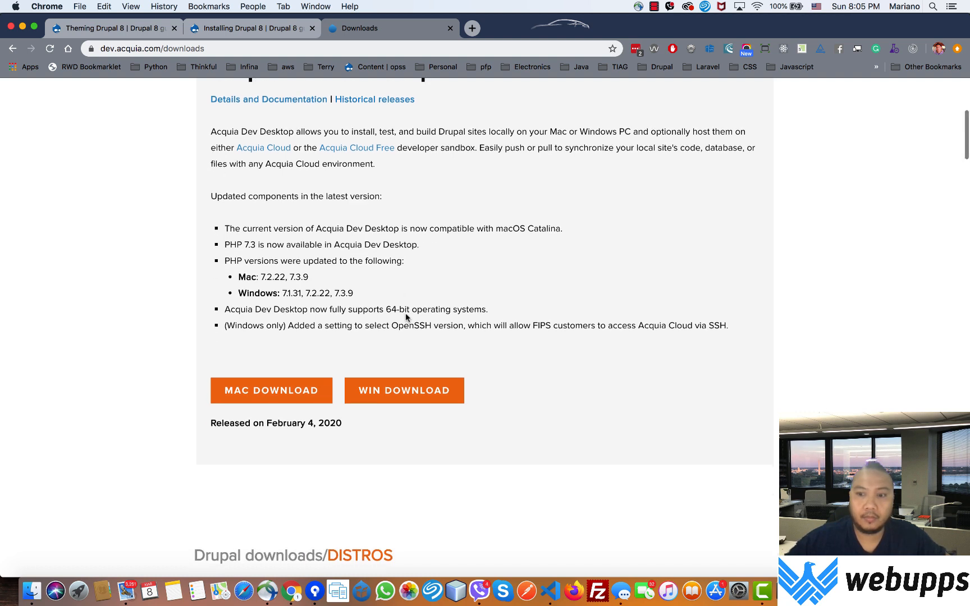
Step: Download the Mac installer .dmg (173 MB) and show it in Finder's Downloads folder
click(285, 397)
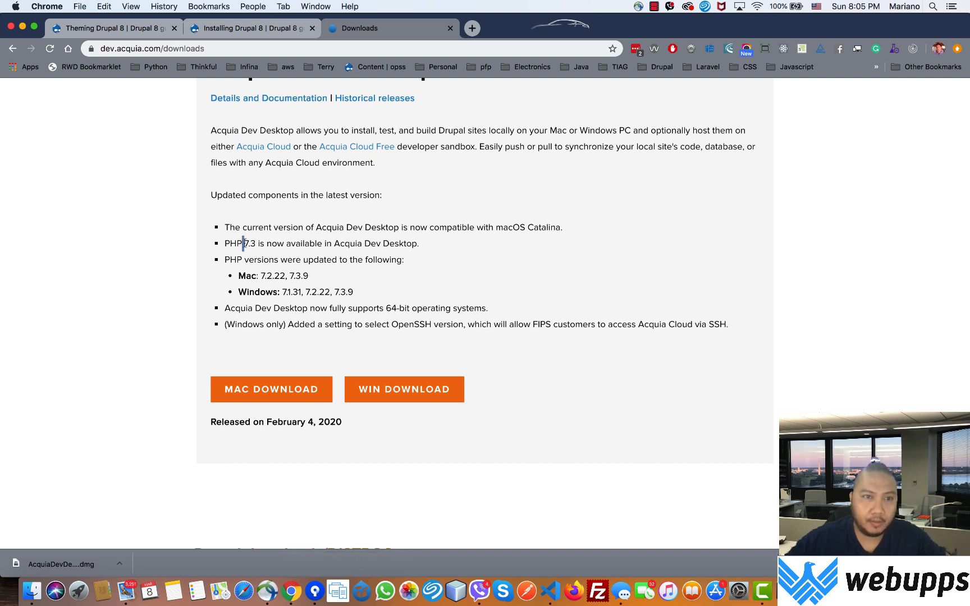
drag(243, 243, 259, 241)
click(119, 563)
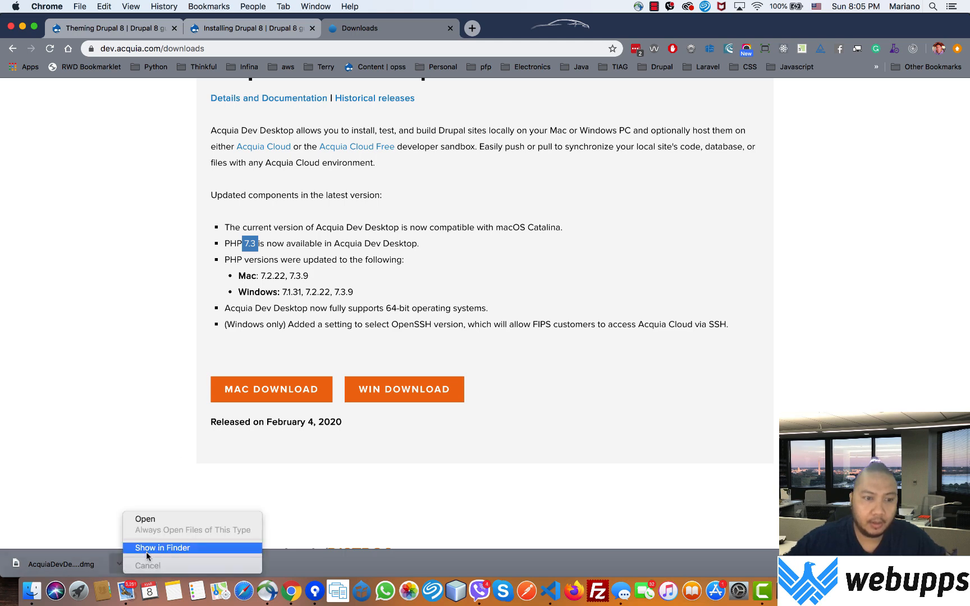
click(147, 556)
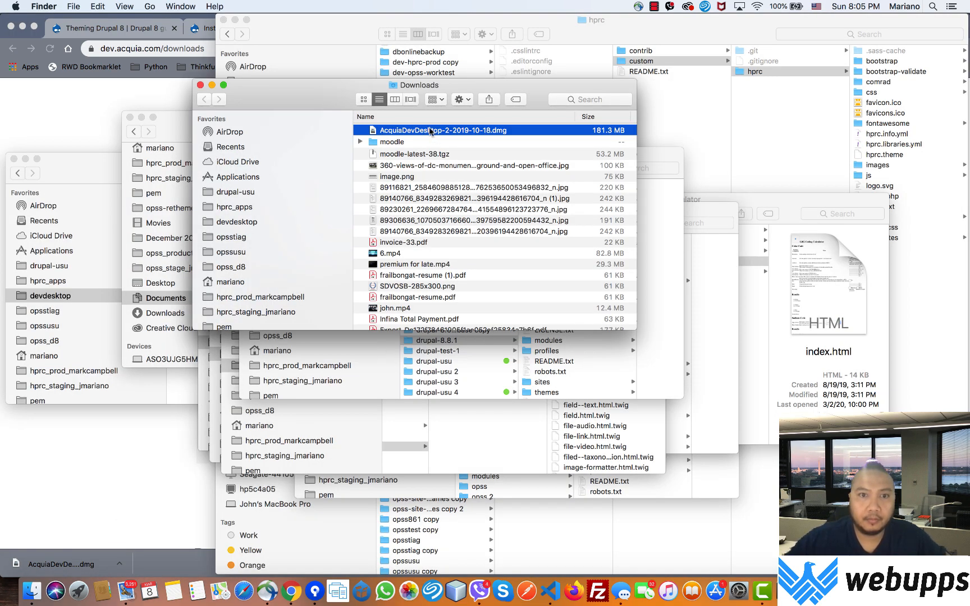
Step: Mount AcquiaDevDesktop-2-2019-10-18.dmg and move the installer window into view
double_click(430, 131)
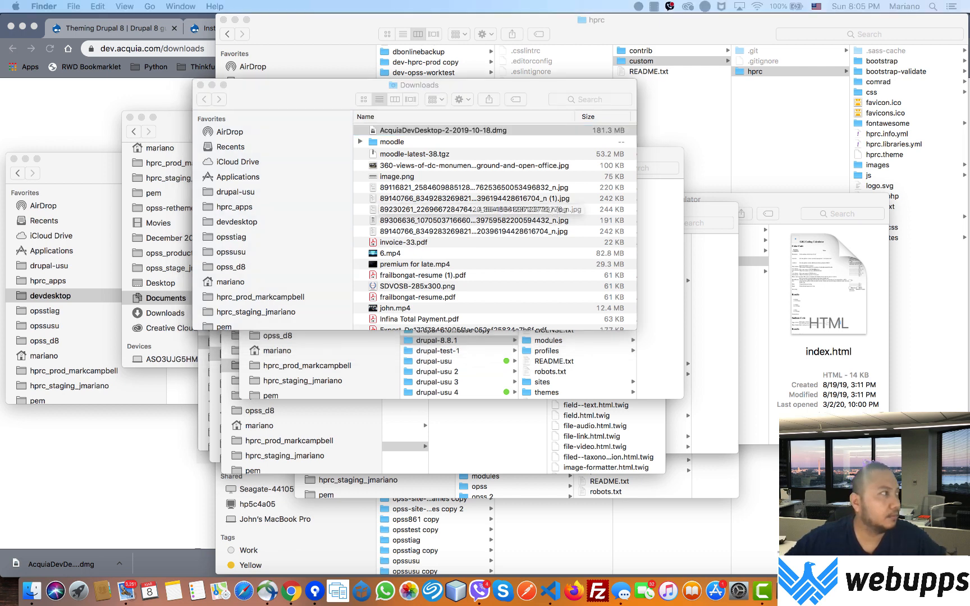
drag(298, 92, 352, 86)
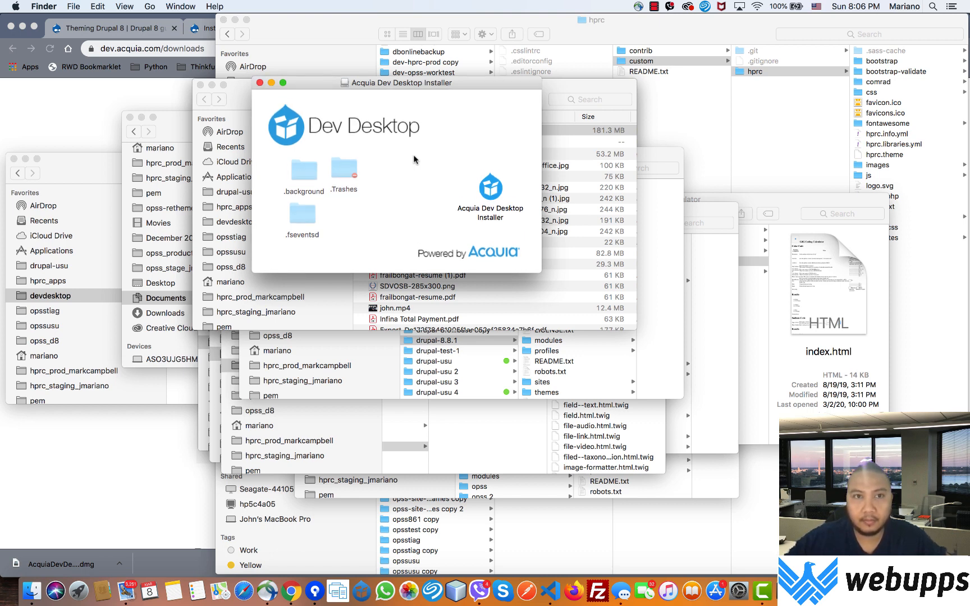
Step: Launch Acquia Dev Desktop Installer, accept the Gatekeeper warning, and authorise with the account password
double_click(493, 192)
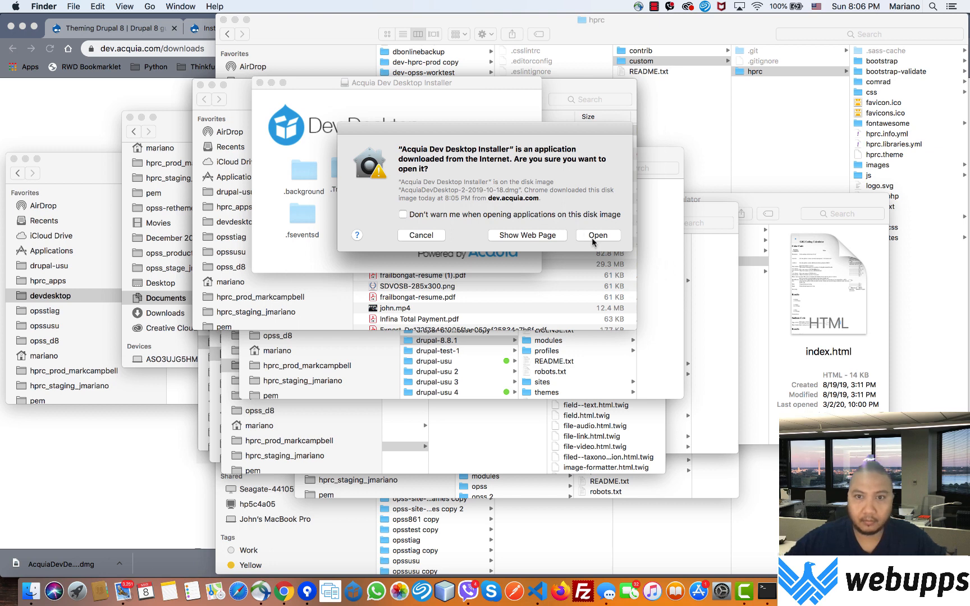
click(597, 235)
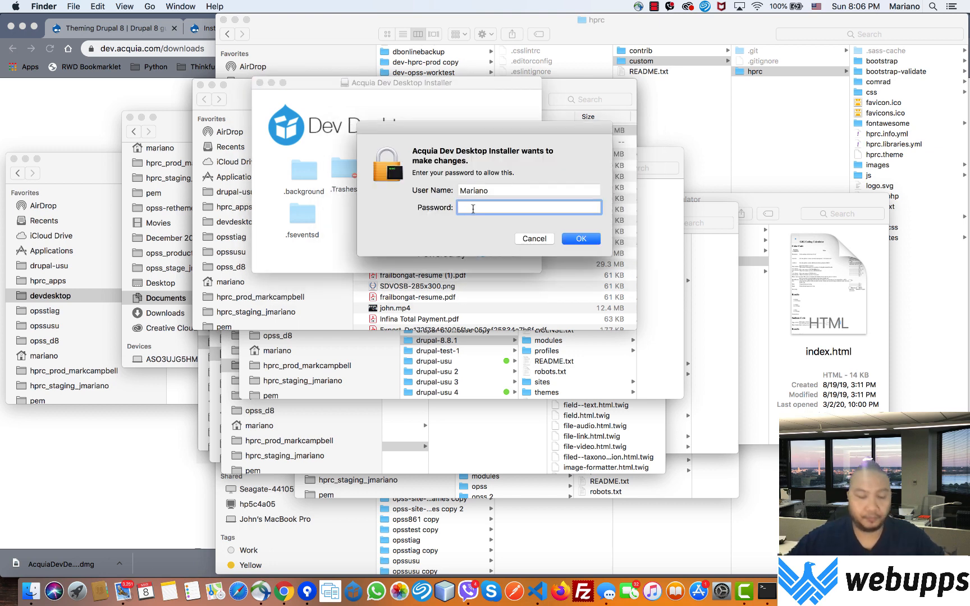
text(•••)
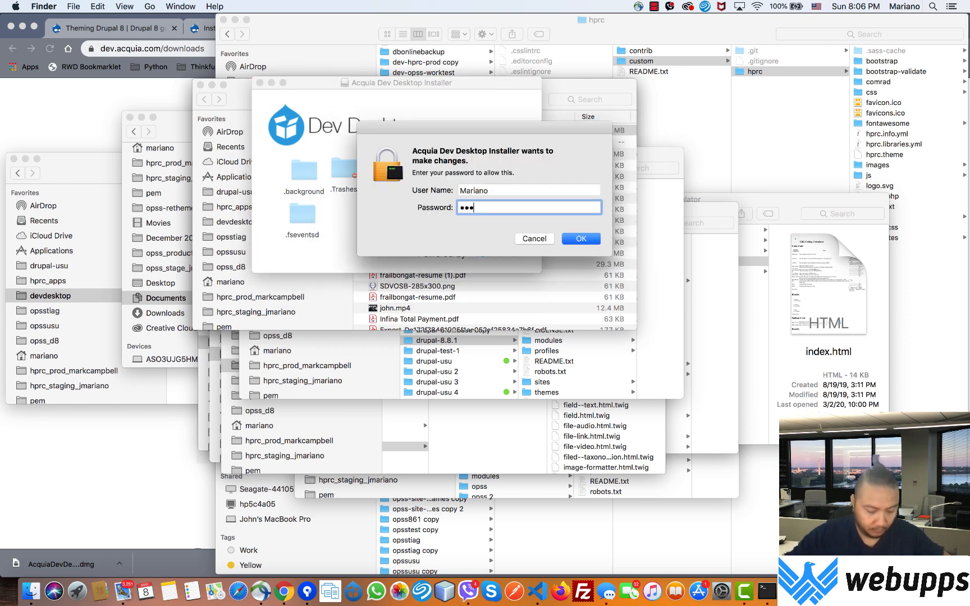
text(•••••••)
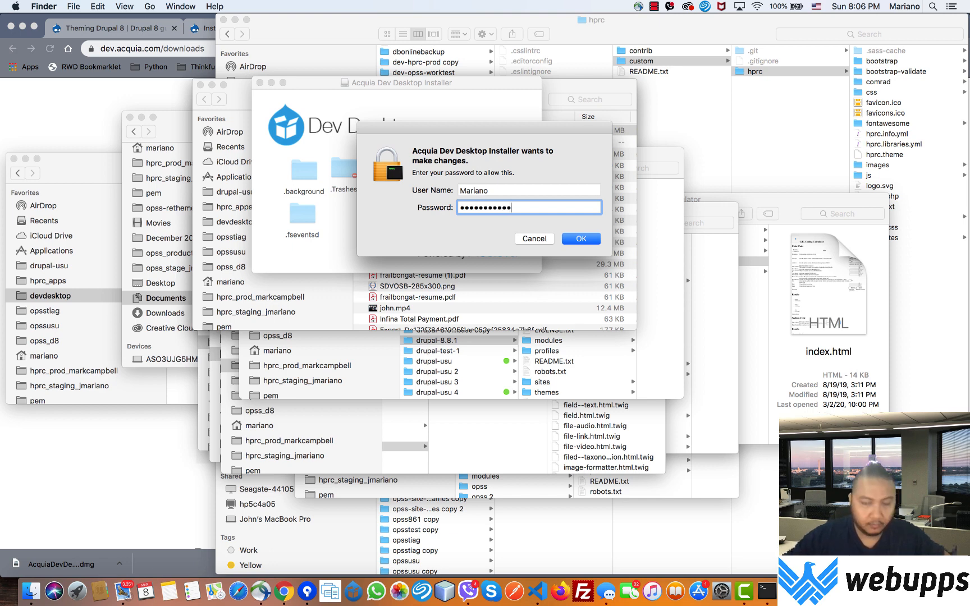
key(Return)
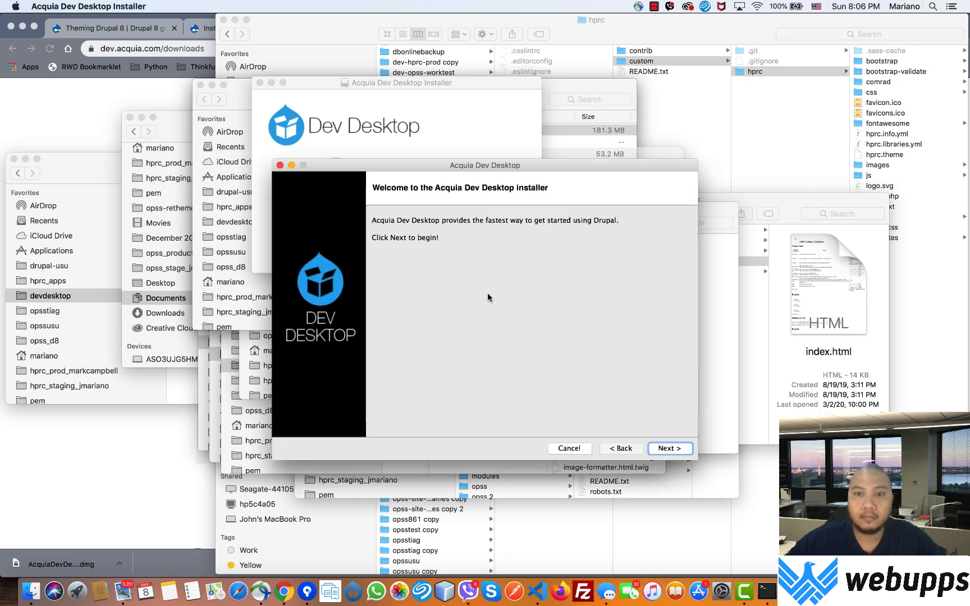
Step: Advance past Overview, License and locations, enable Save backup, and start installing
click(667, 450)
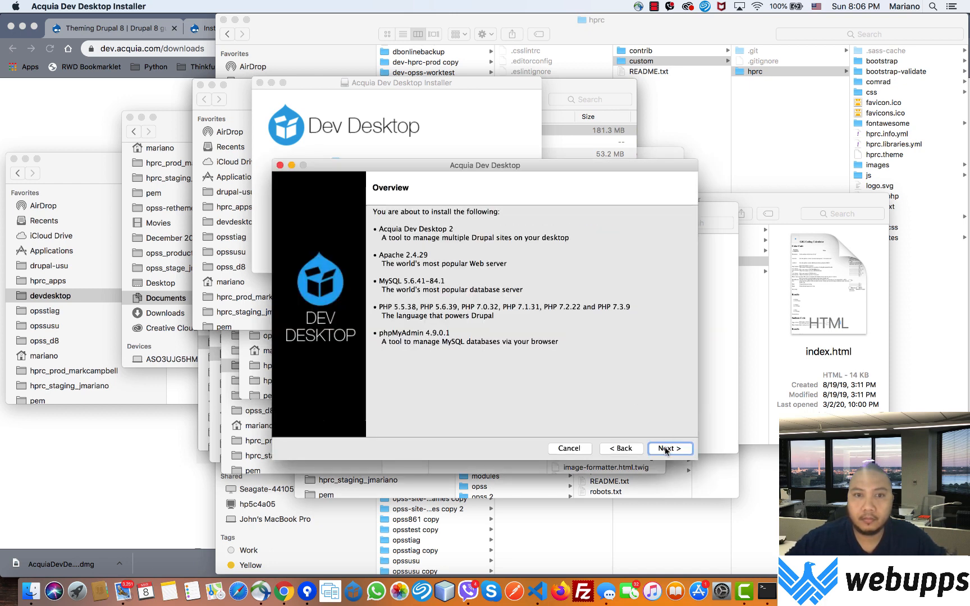
click(666, 449)
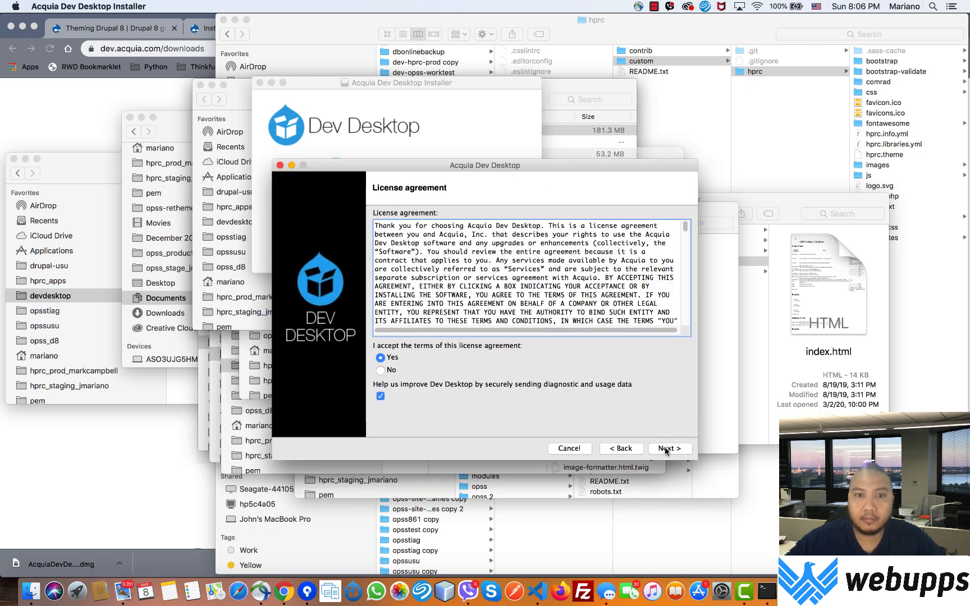
click(666, 449)
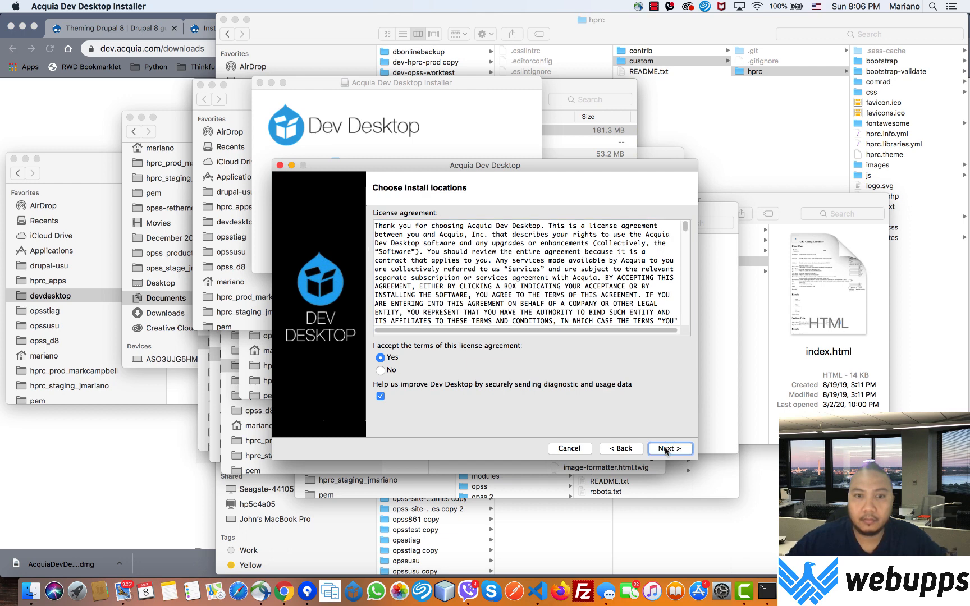
click(666, 449)
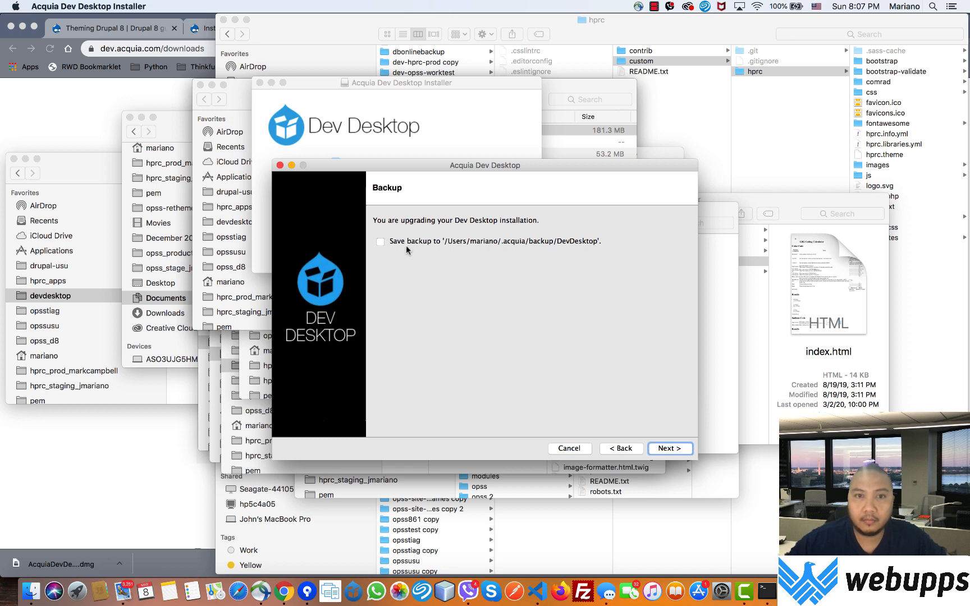
click(407, 246)
click(675, 448)
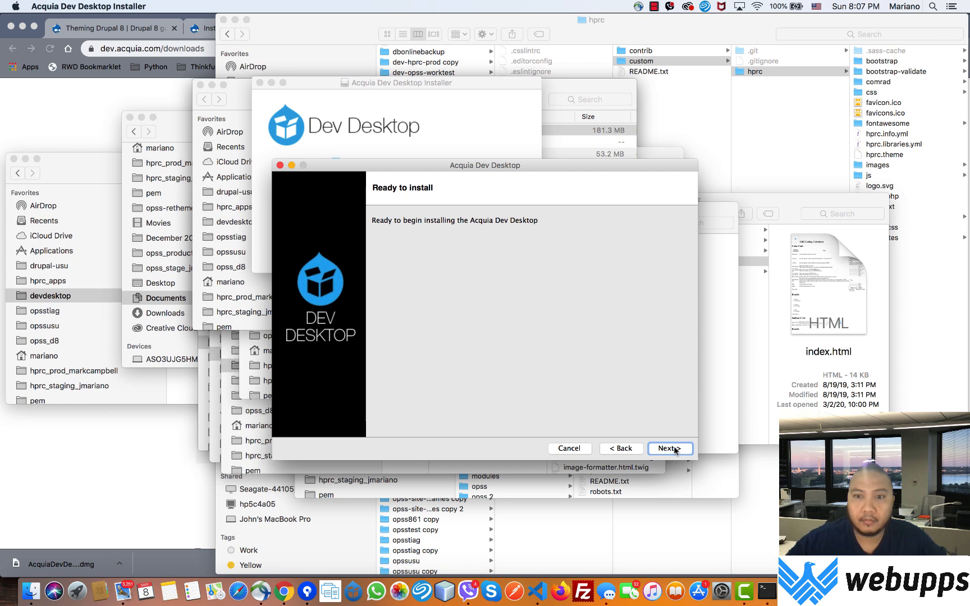
click(675, 448)
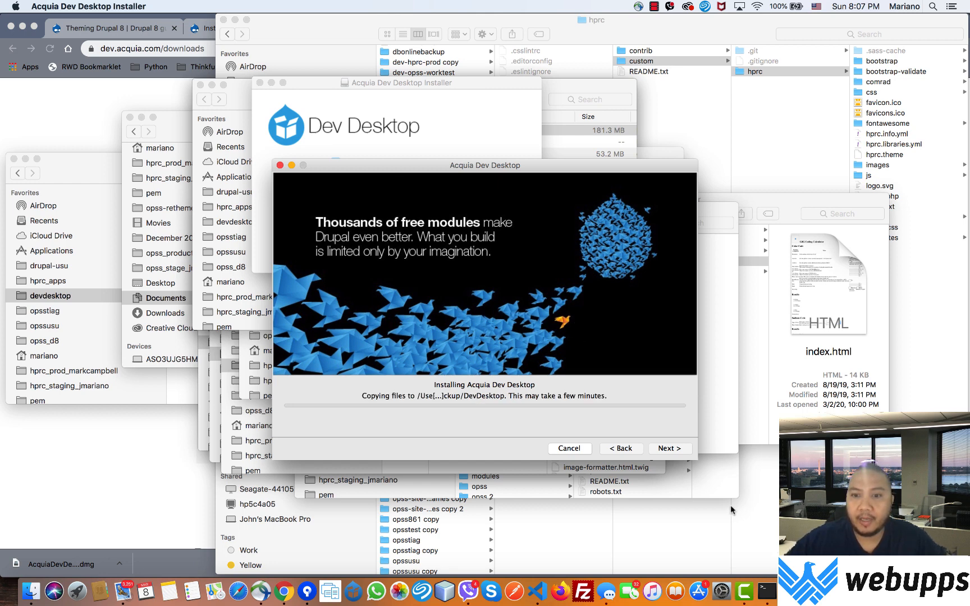
Step: Finish the installation with Dev Desktop set to launch afterwards
right_click(748, 602)
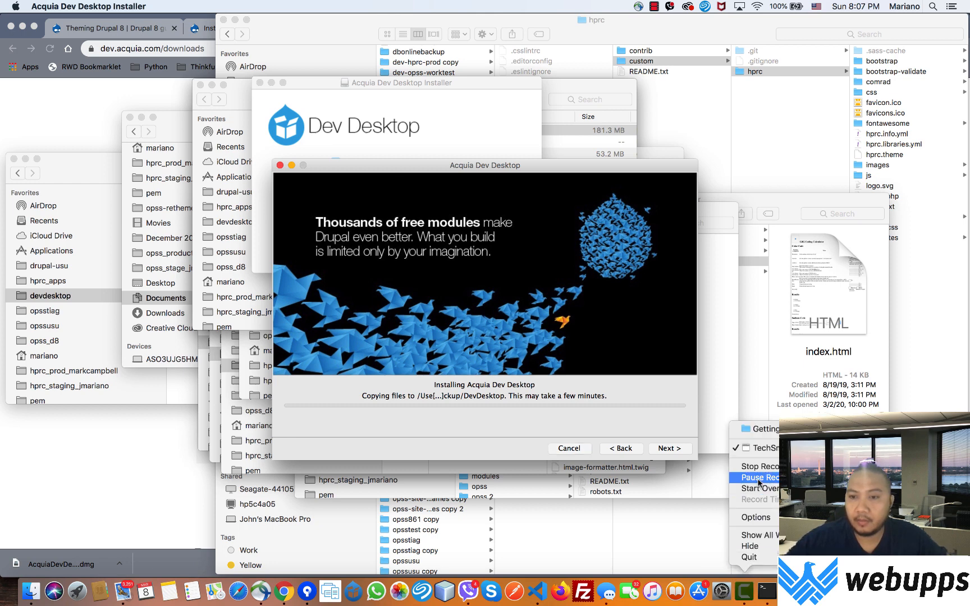
click(759, 478)
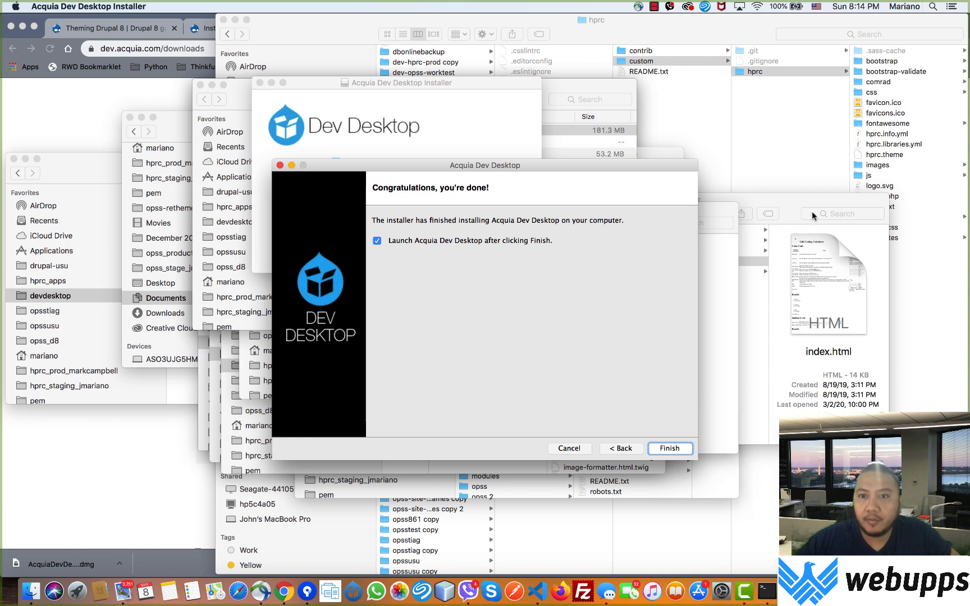
click(675, 450)
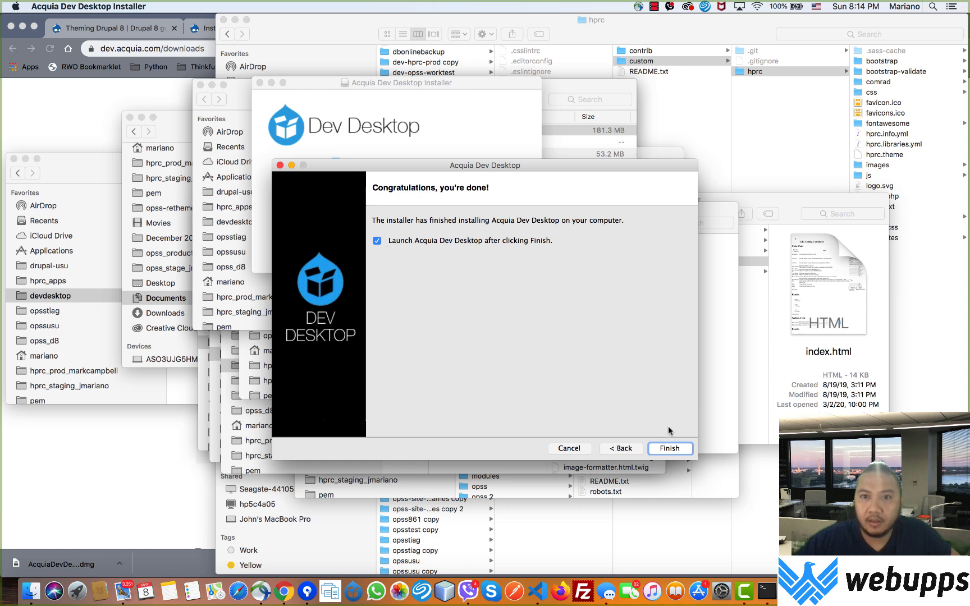
click(670, 447)
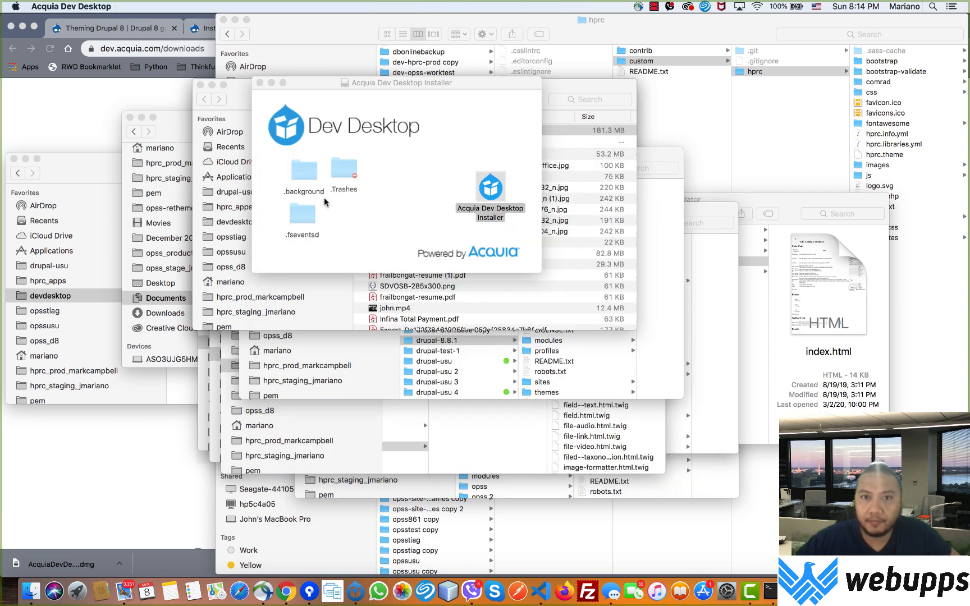
Step: Close the installer window, dismiss the welcome dialog, and choose New Drupal site from the + menu
click(260, 83)
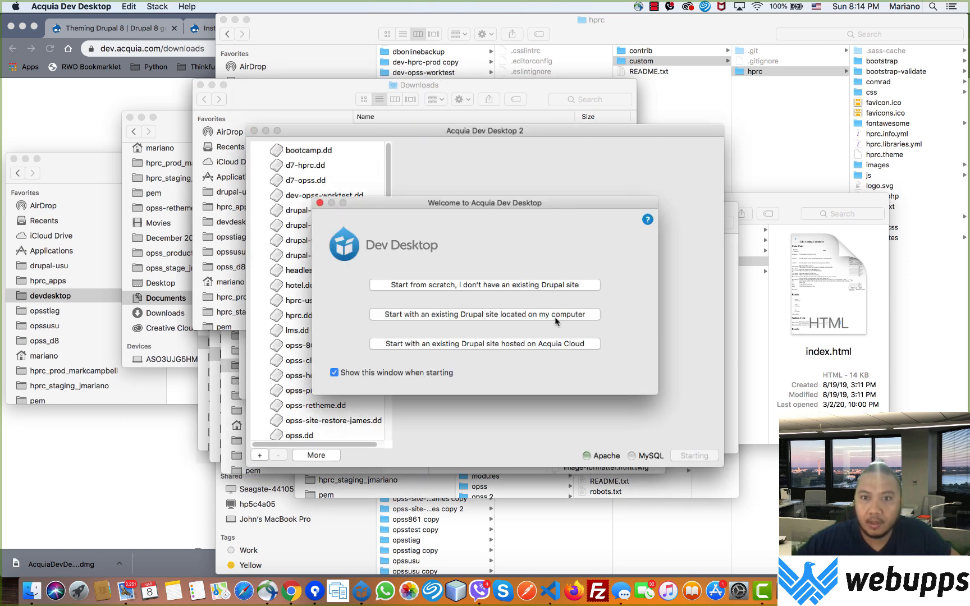
click(320, 203)
scroll(349, 323, down, 3)
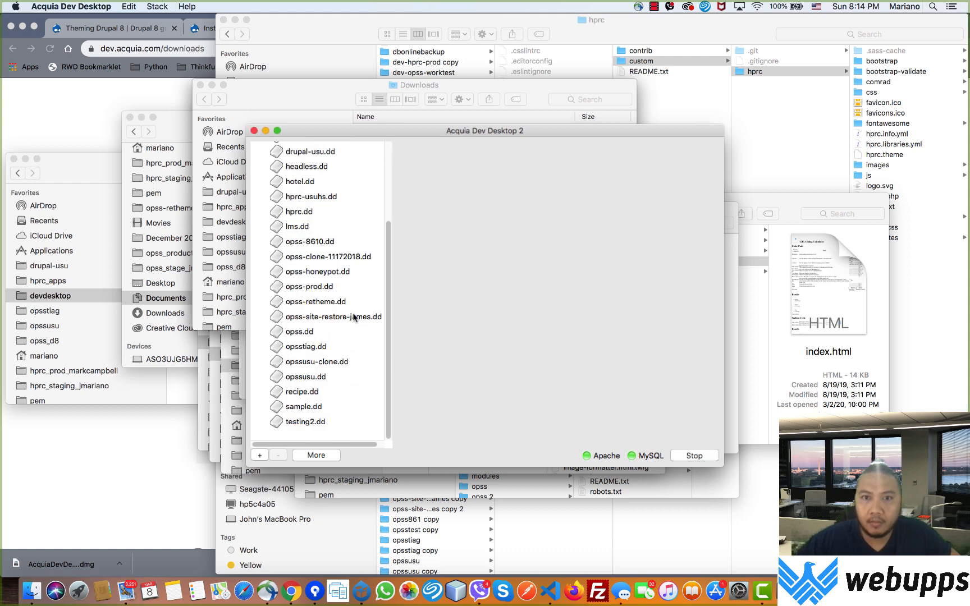
scroll(352, 312, up, 4)
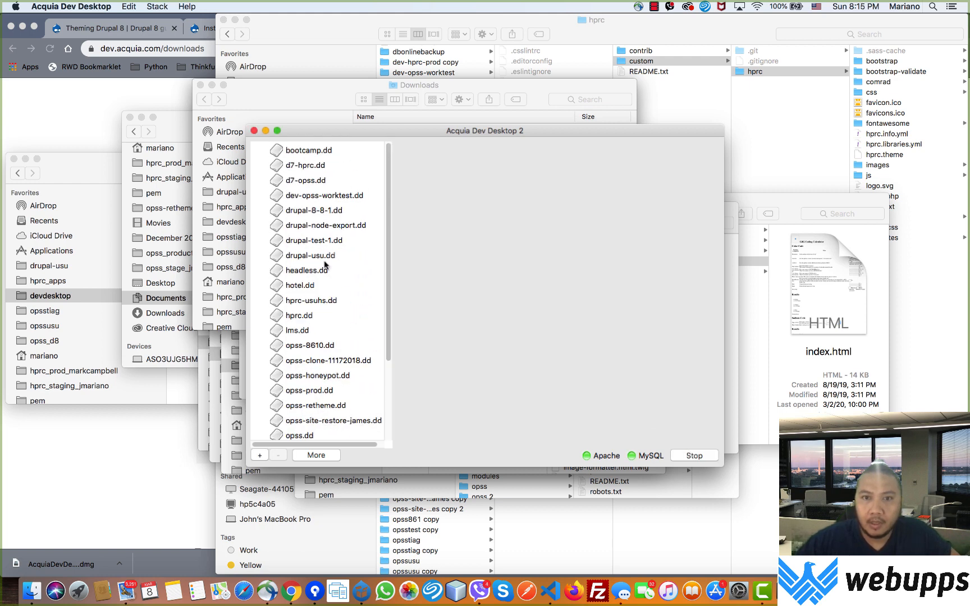
scroll(318, 346, down, 3)
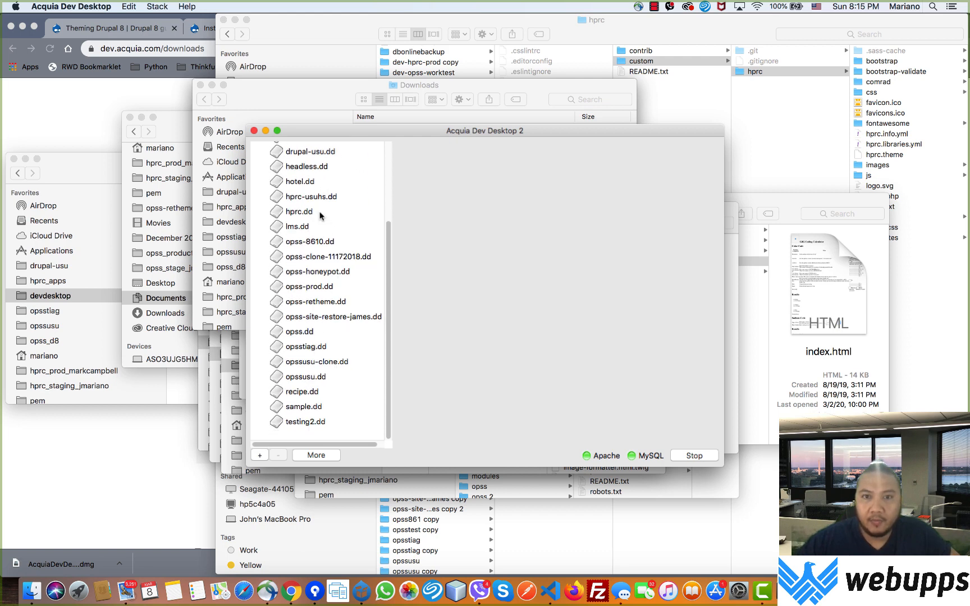
scroll(337, 232, up, 4)
scroll(340, 233, down, 3)
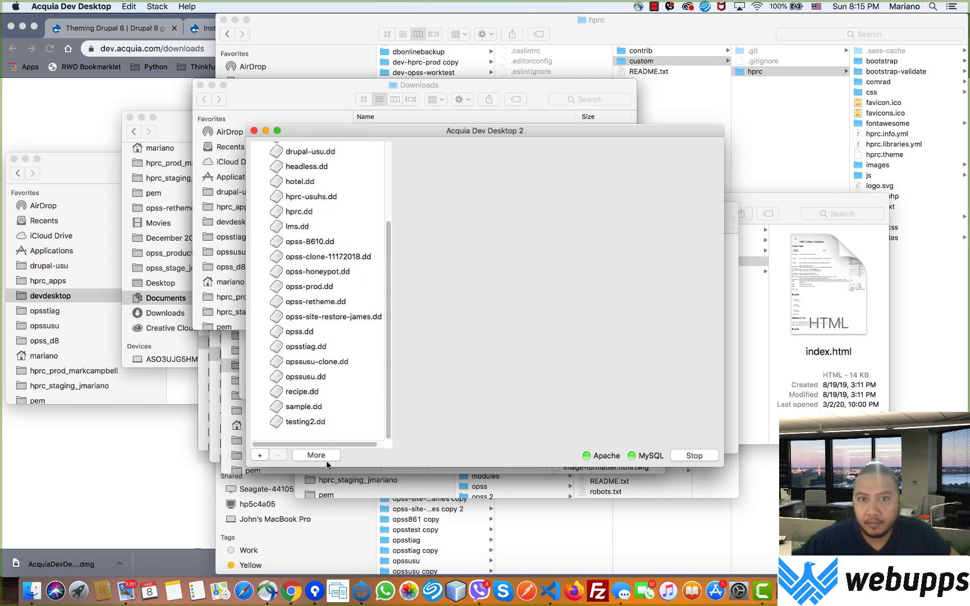
click(260, 455)
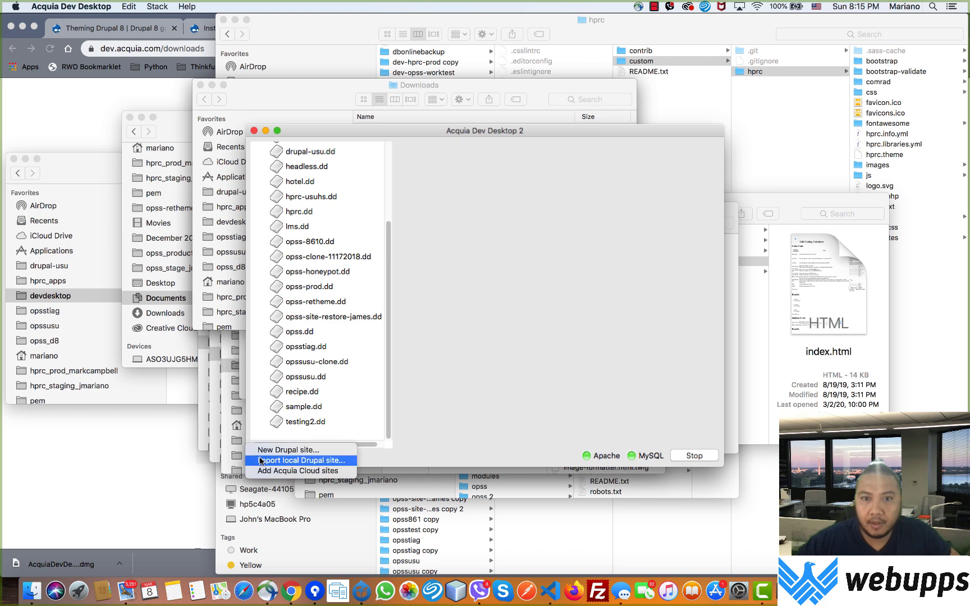
click(295, 452)
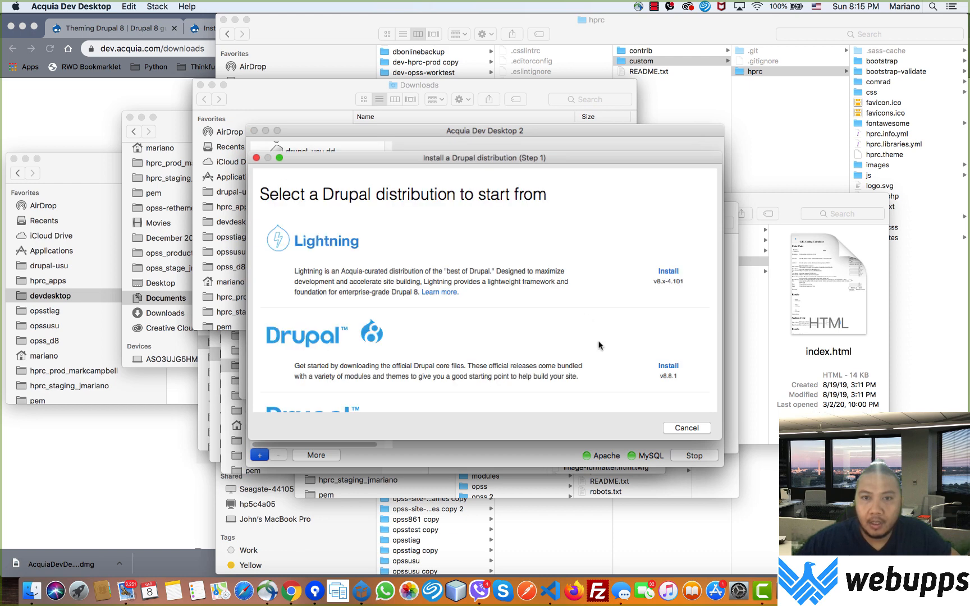
Step: Browse the distribution list to compare the available Drupal versions
scroll(599, 346, down, 2)
scroll(598, 343, up, 2)
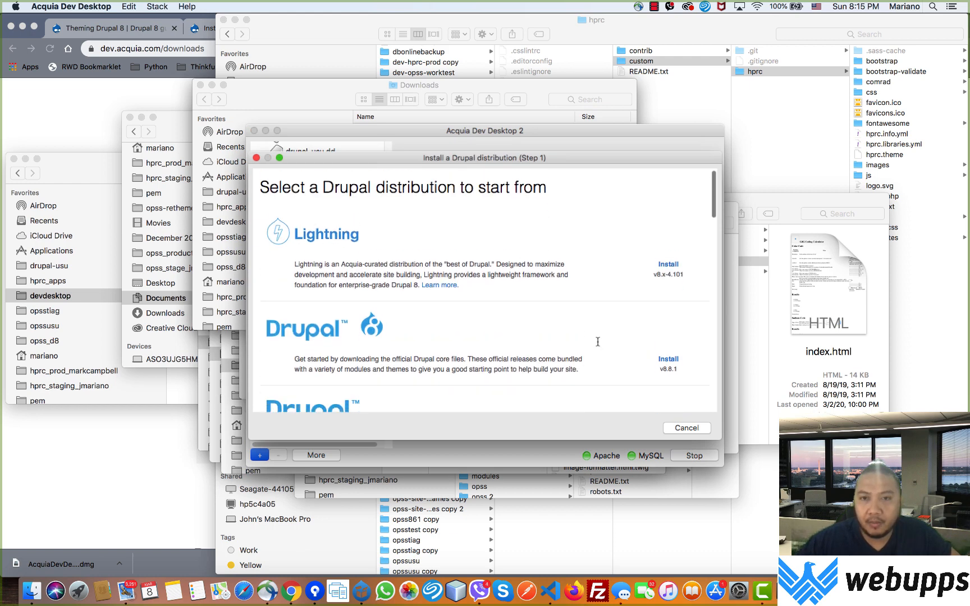
scroll(598, 342, down, 5)
scroll(597, 344, up, 2)
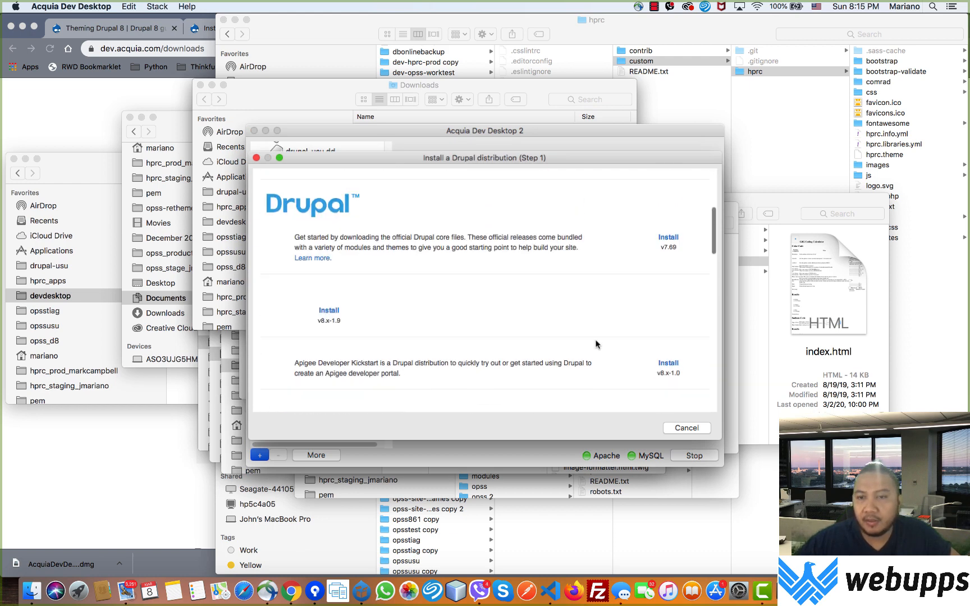
scroll(597, 344, up, 5)
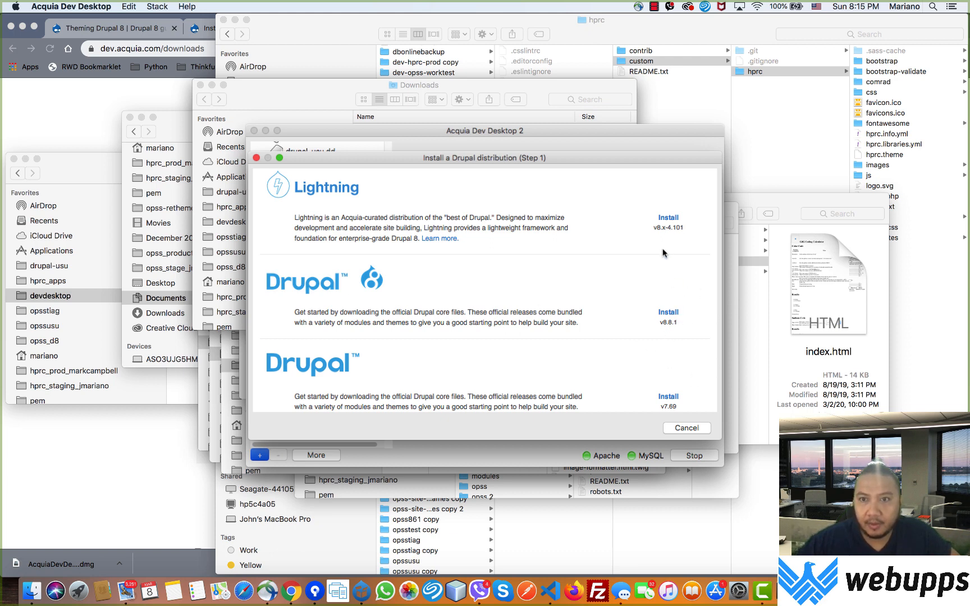
scroll(663, 253, up, 3)
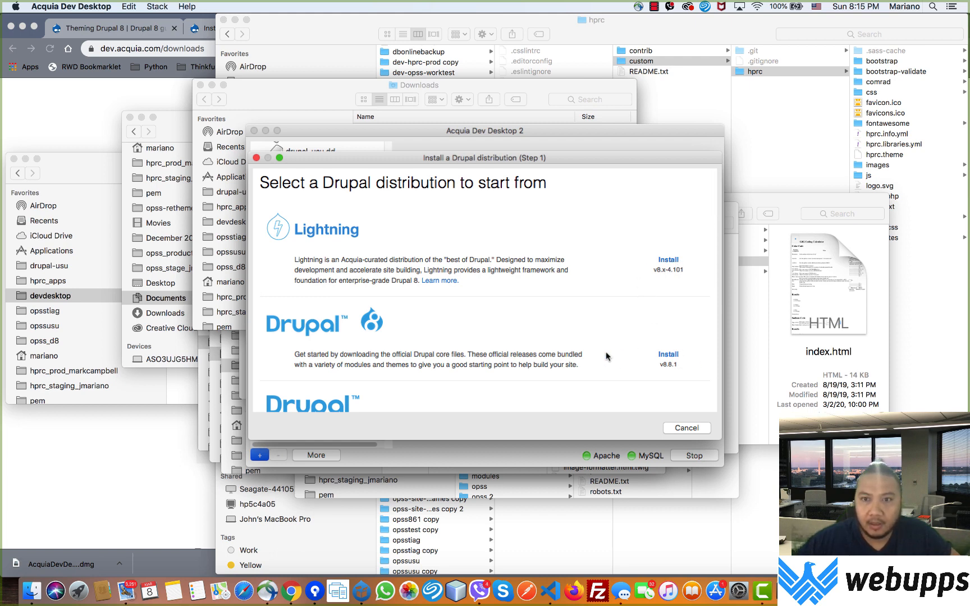
scroll(607, 352, down, 5)
scroll(609, 352, down, 7)
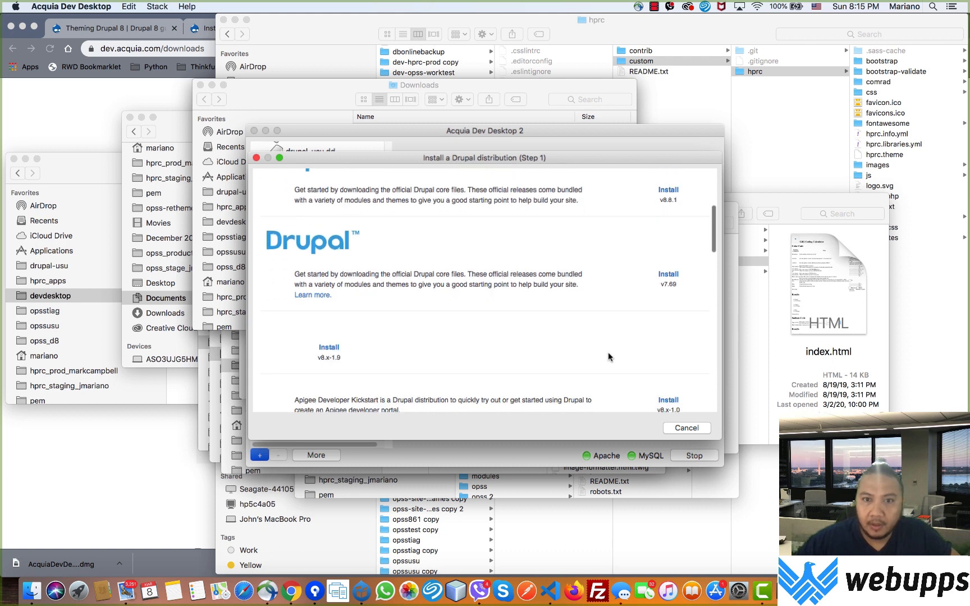
scroll(607, 353, down, 2)
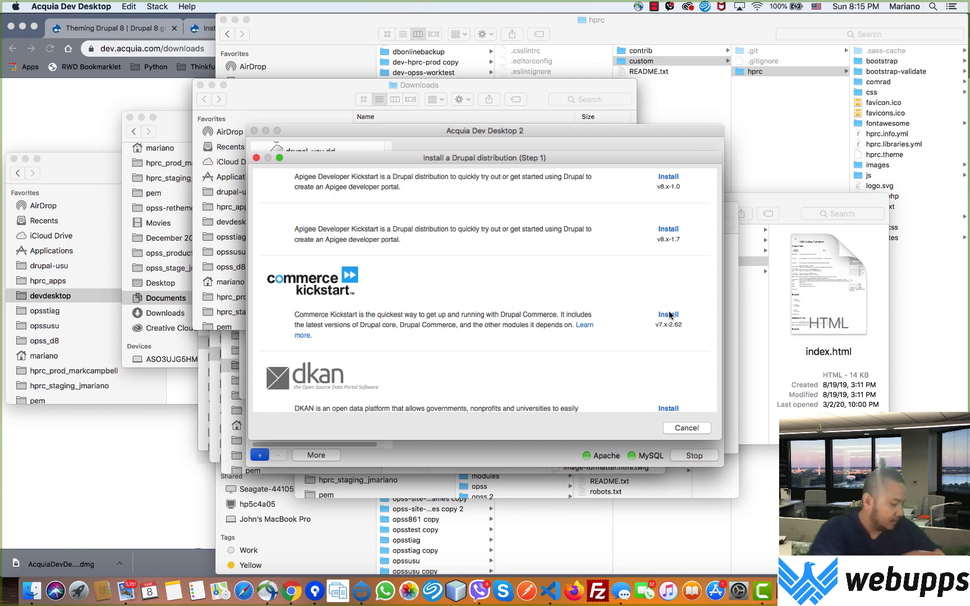
scroll(651, 332, down, 3)
scroll(712, 245, up, 1)
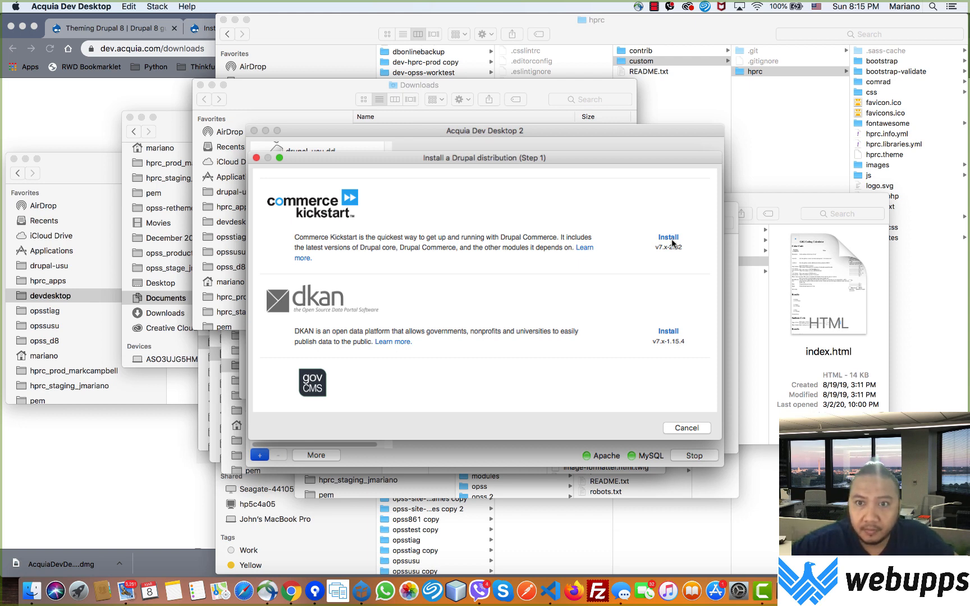
scroll(661, 306, down, 5)
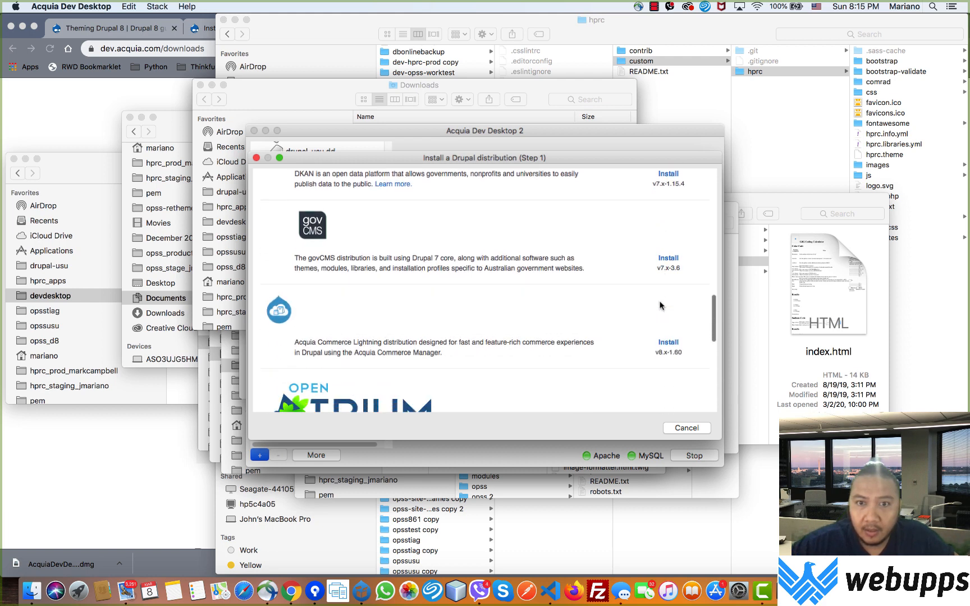
scroll(661, 306, down, 3)
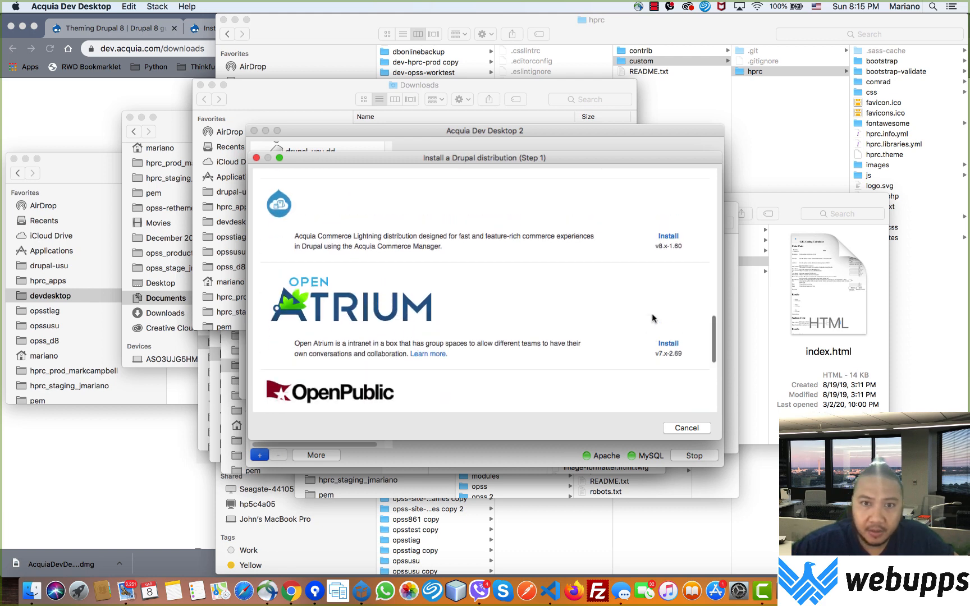
scroll(652, 318, up, 2)
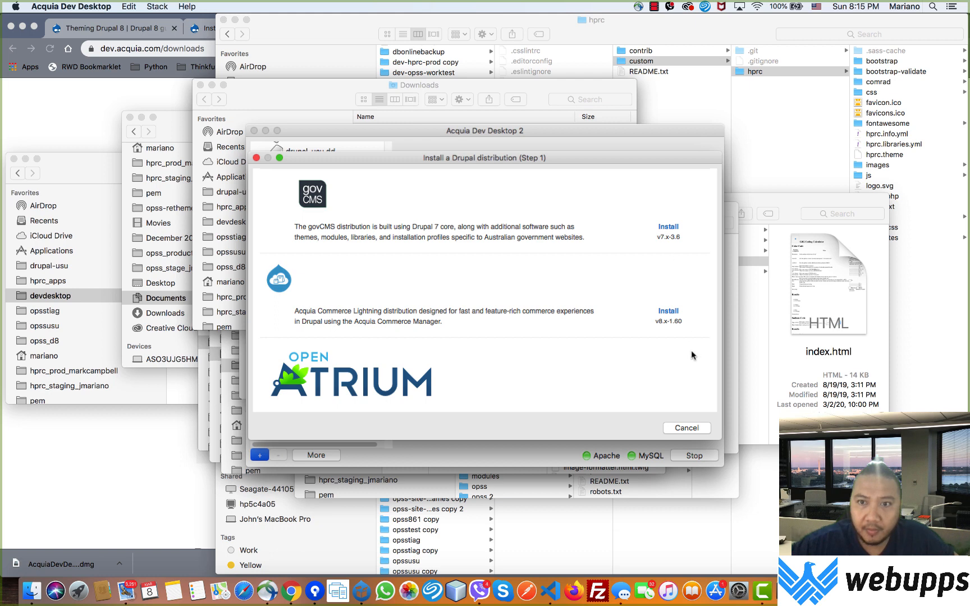
scroll(692, 355, down, 3)
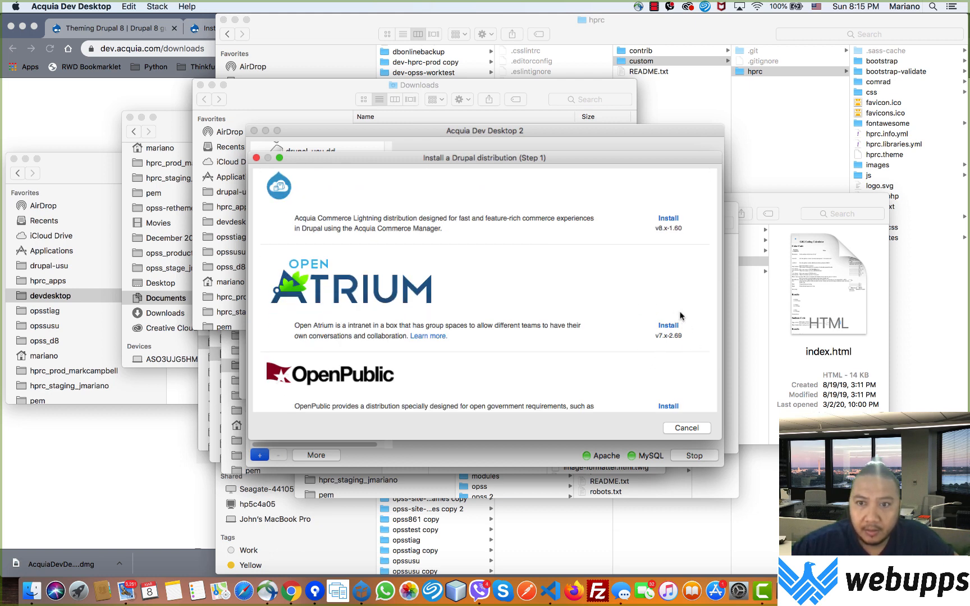
scroll(682, 317, down, 4)
scroll(681, 317, down, 4)
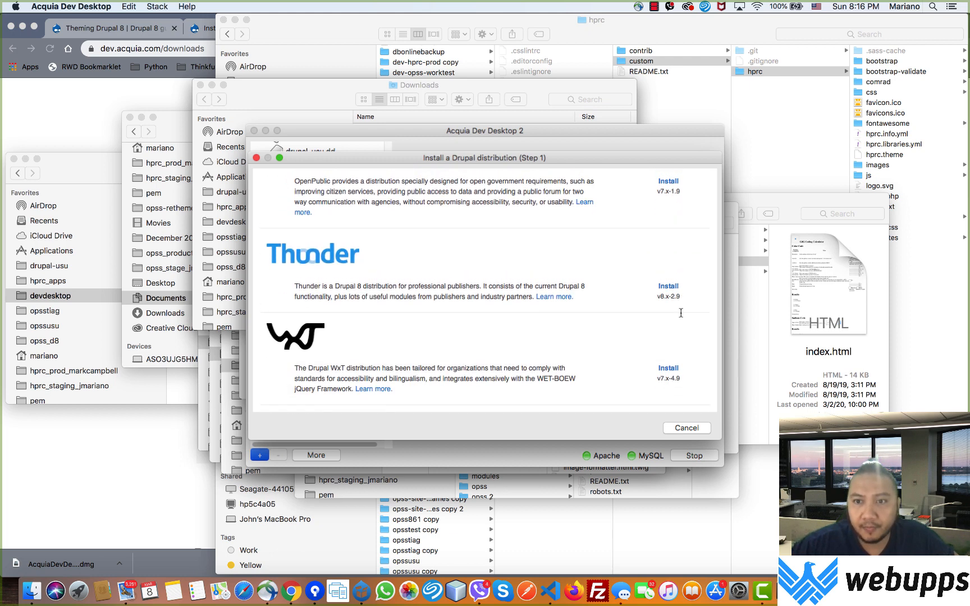
scroll(681, 313, up, 15)
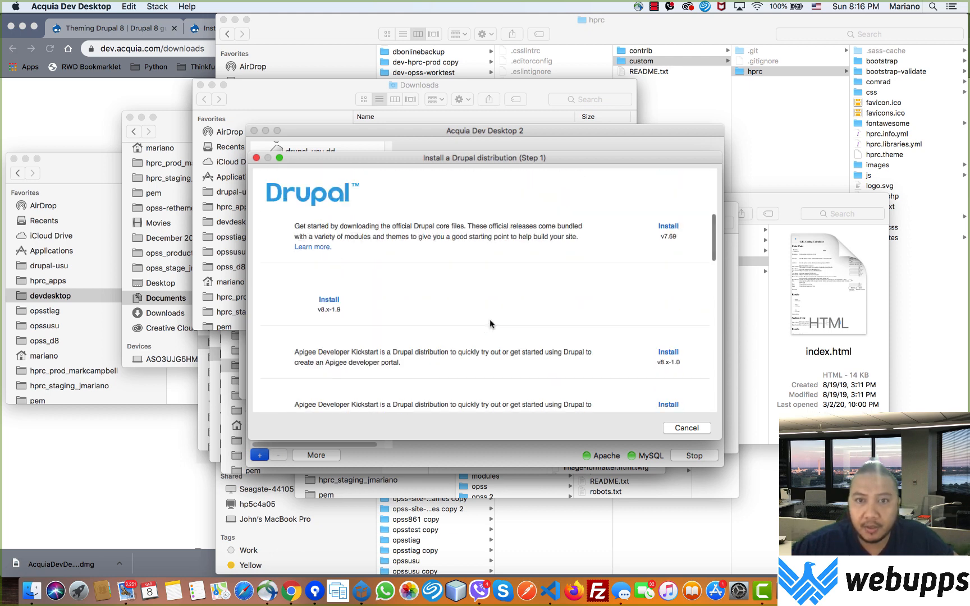
scroll(665, 312, up, 3)
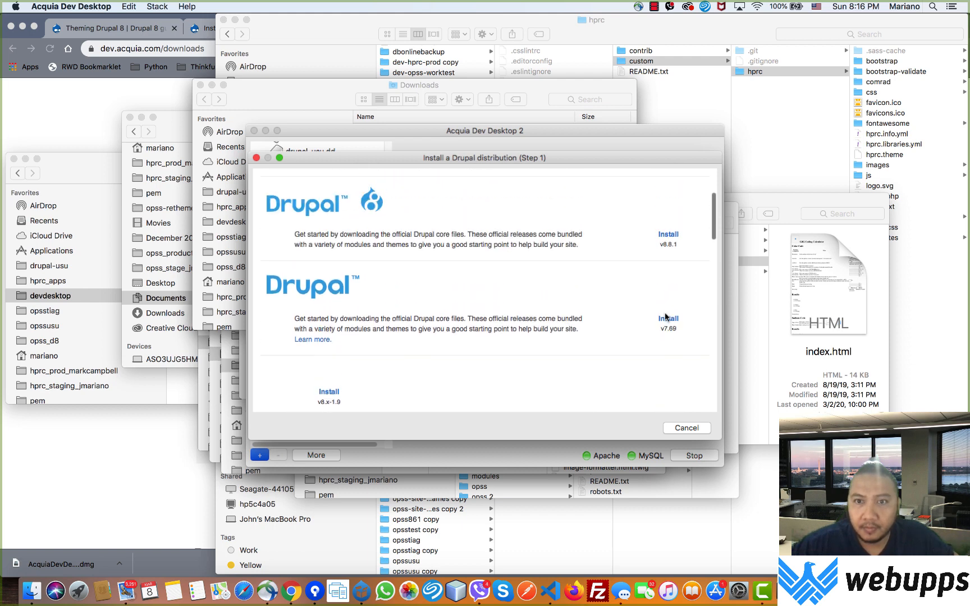
scroll(665, 317, up, 2)
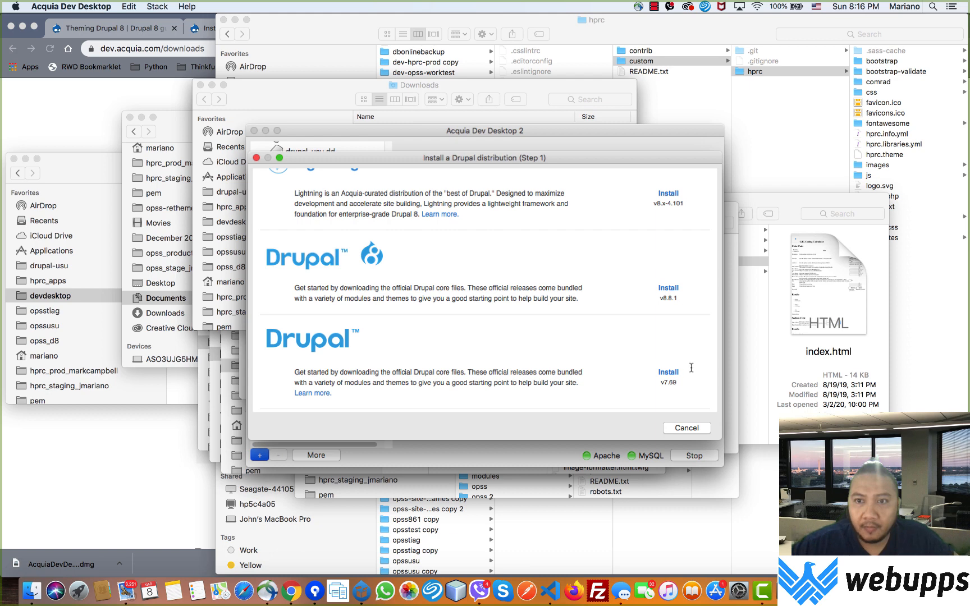
Step: Install the Drupal v8.8.1 distribution to reach the Step 2 settings
drag(694, 379, 650, 373)
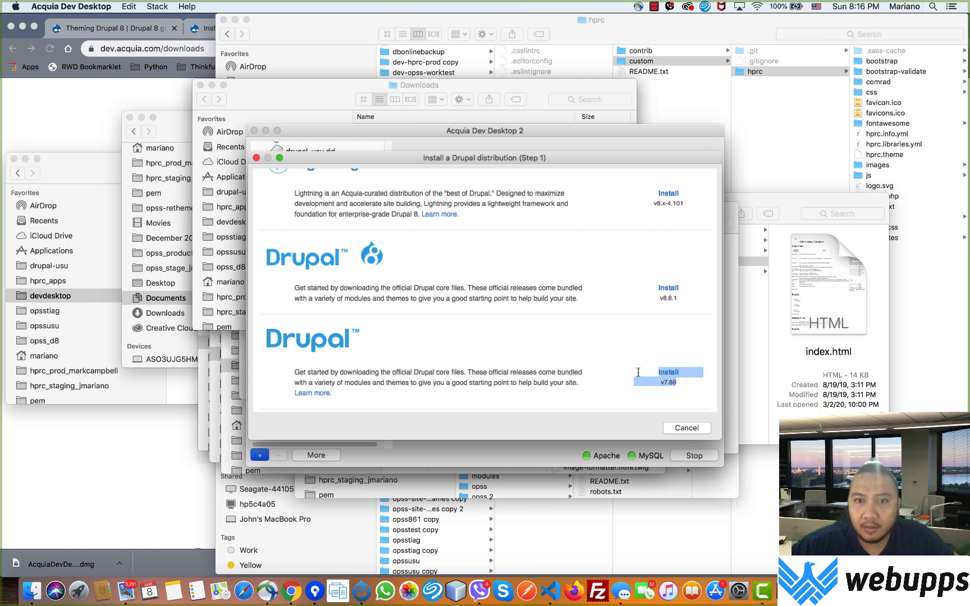
click(690, 298)
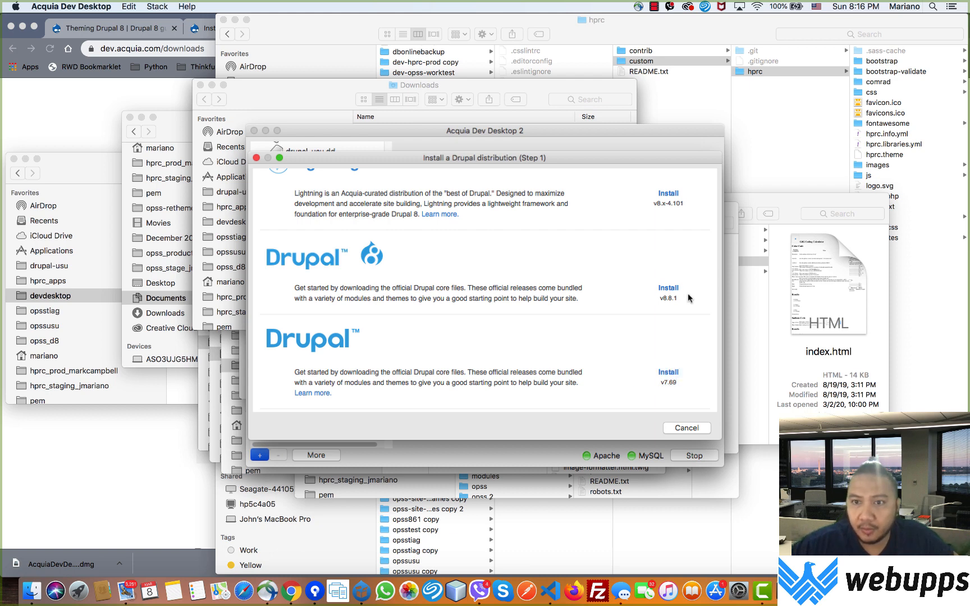
drag(687, 292, 642, 285)
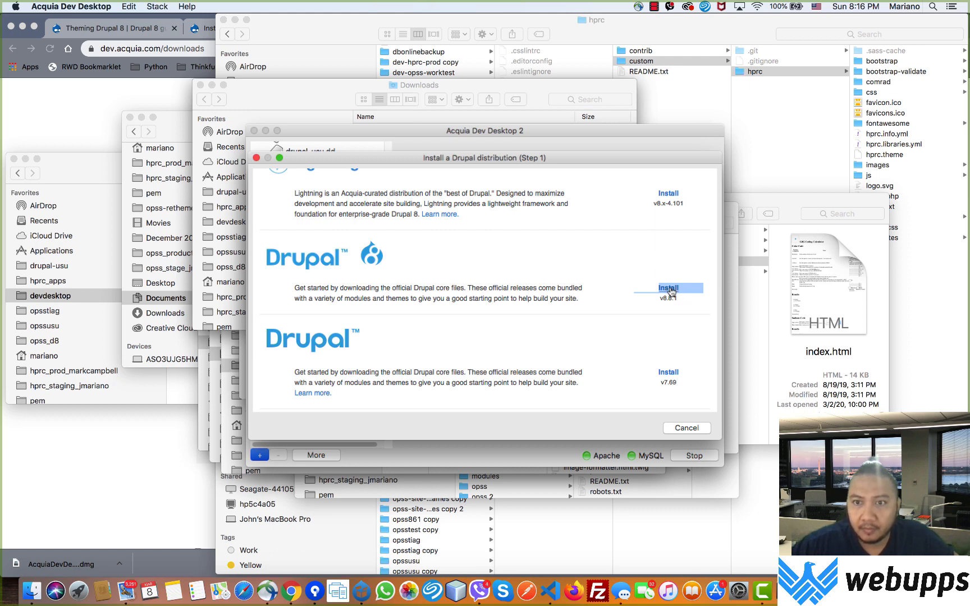
click(669, 288)
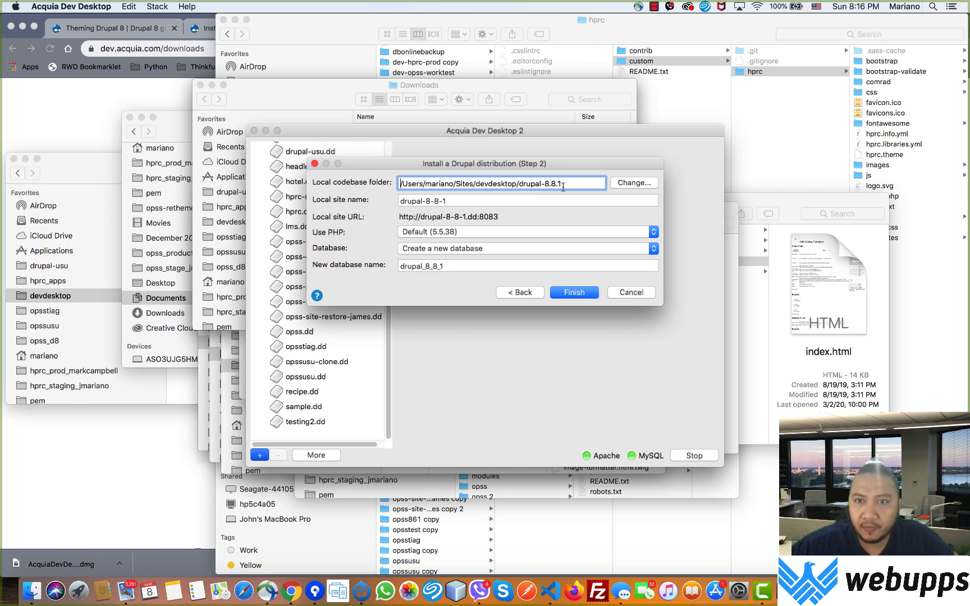
Step: Rename the codebase folder and local site name to drupal-8.8.1-testing
drag(562, 184, 520, 185)
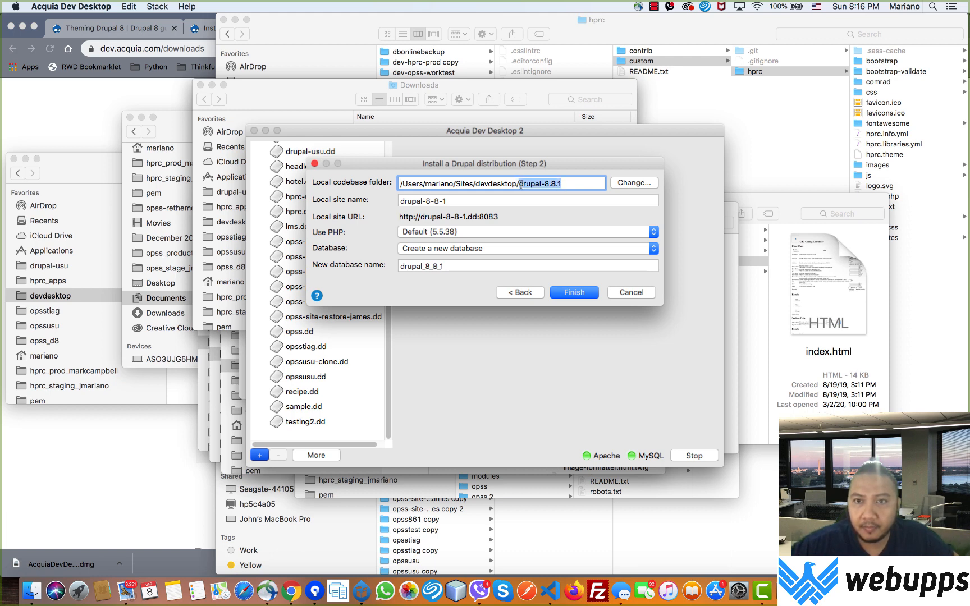
click(579, 185)
text(-testing)
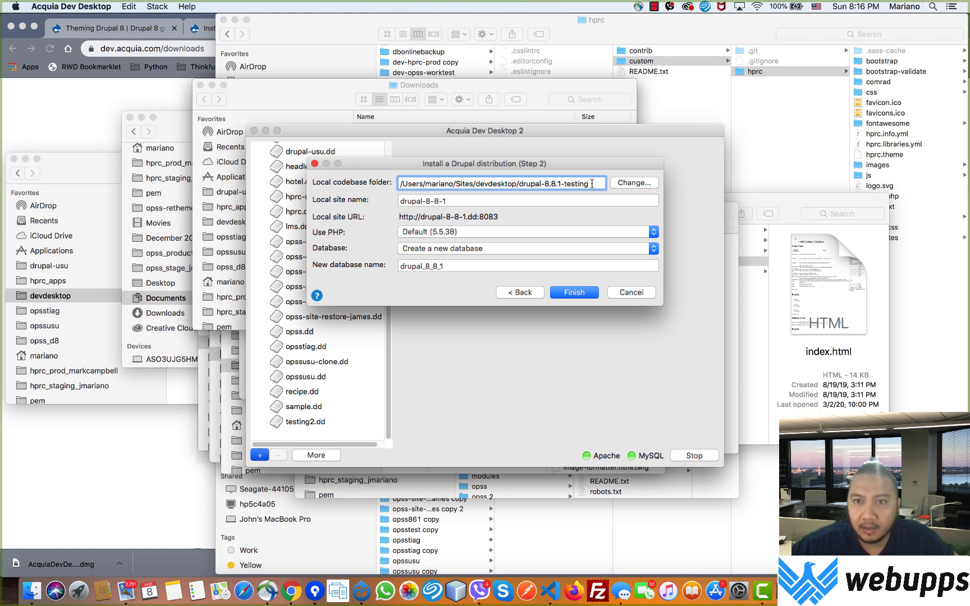
drag(591, 183, 519, 182)
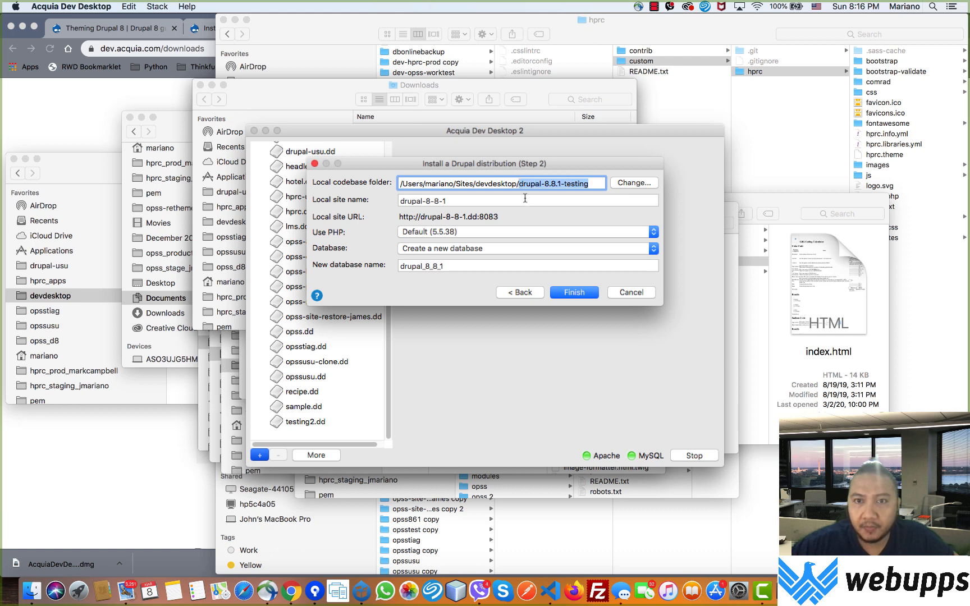
key(super+c)
triple_click(475, 201)
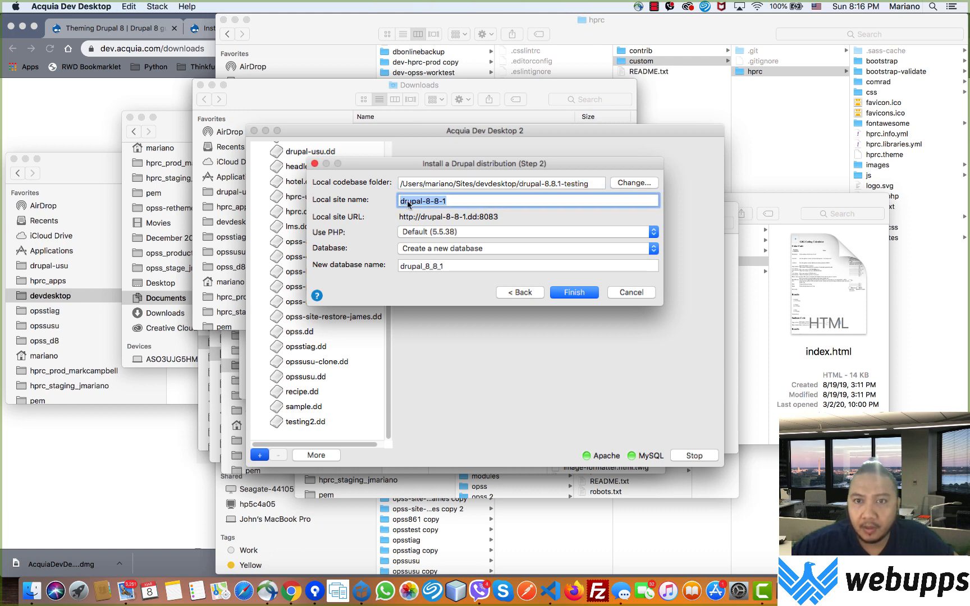
key(super+v)
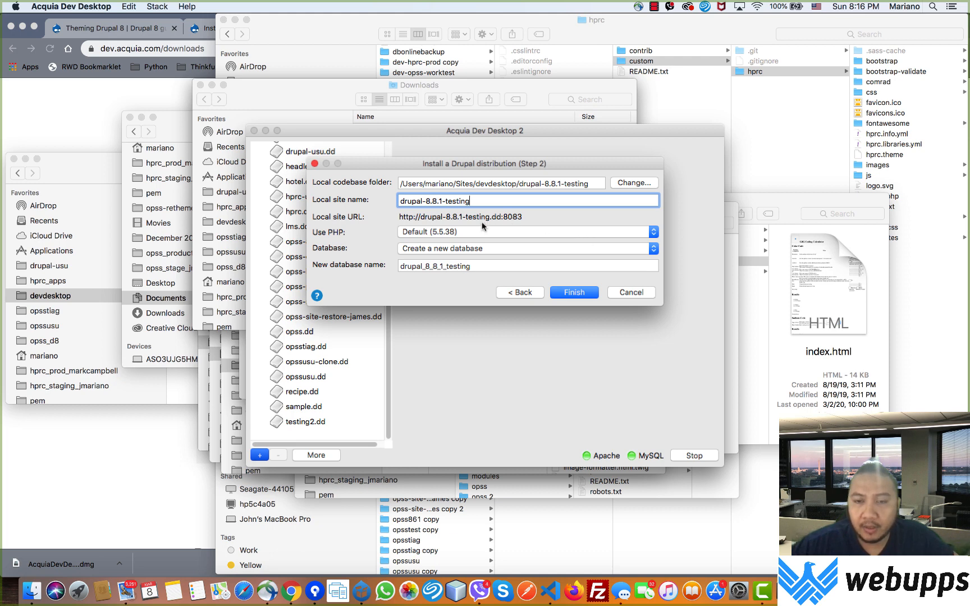
Step: Use PHP 7.2.22, keep 'Create a new database', and finish creating the site
click(480, 232)
click(479, 233)
click(479, 232)
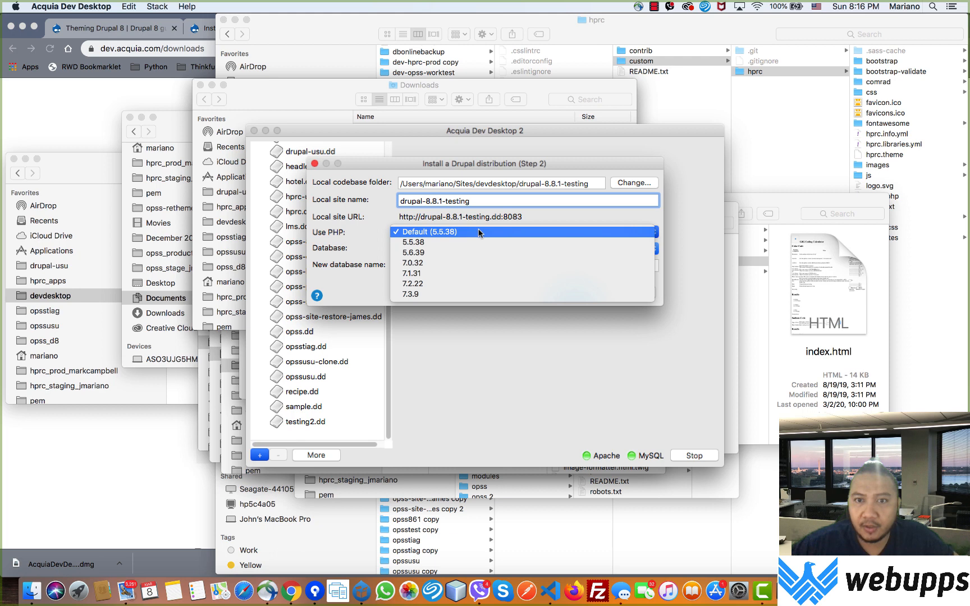
click(439, 285)
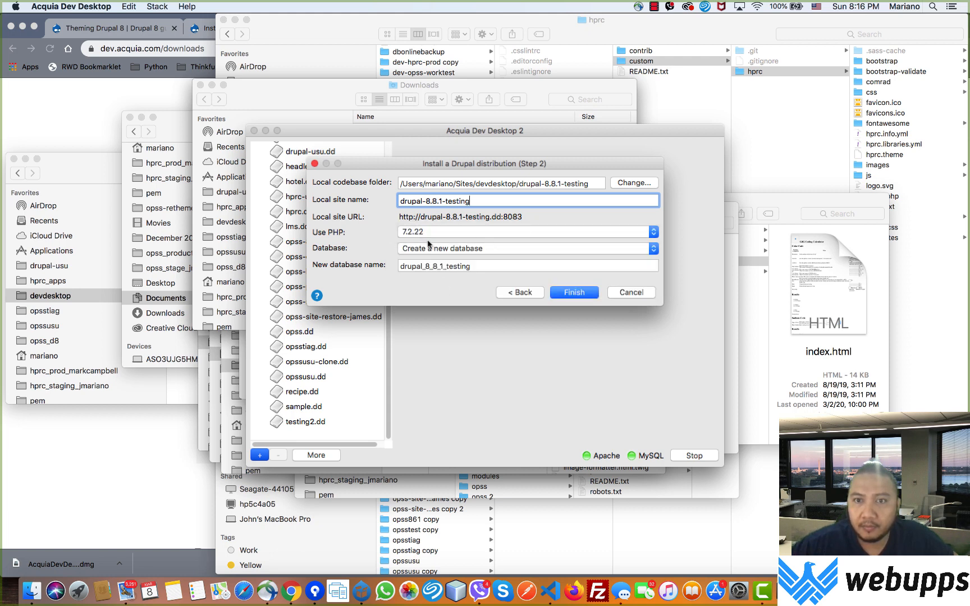
click(477, 249)
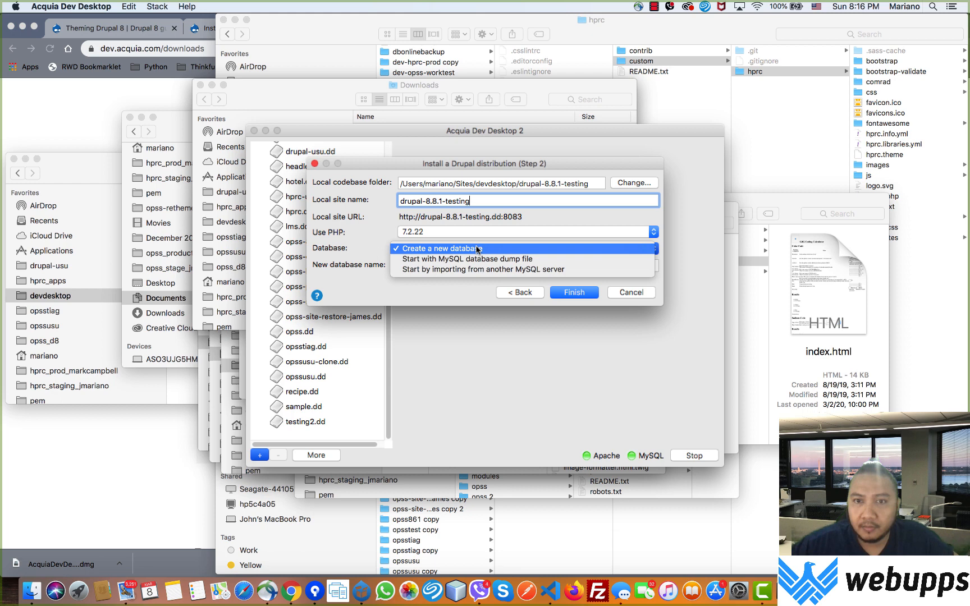
click(478, 249)
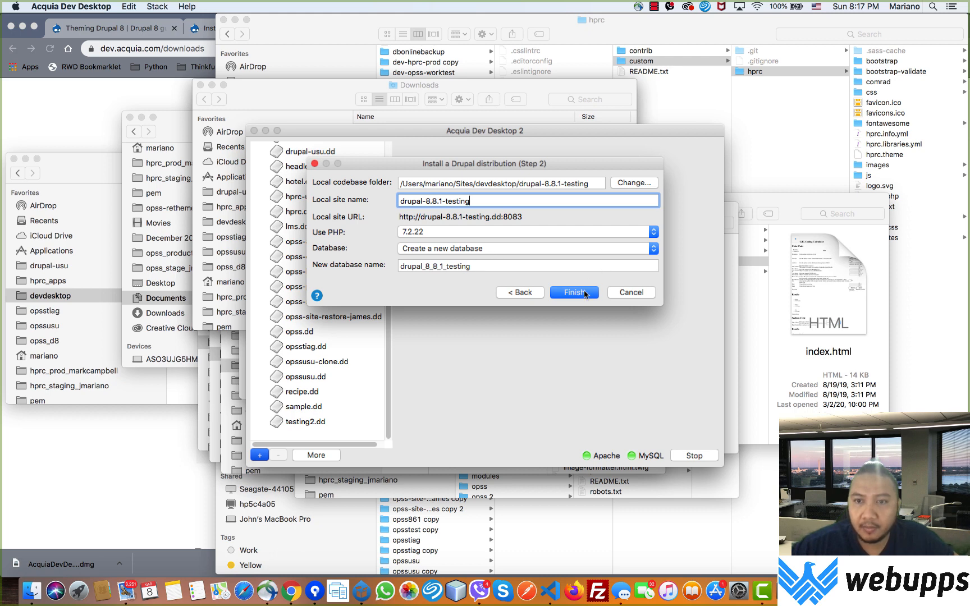
click(607, 230)
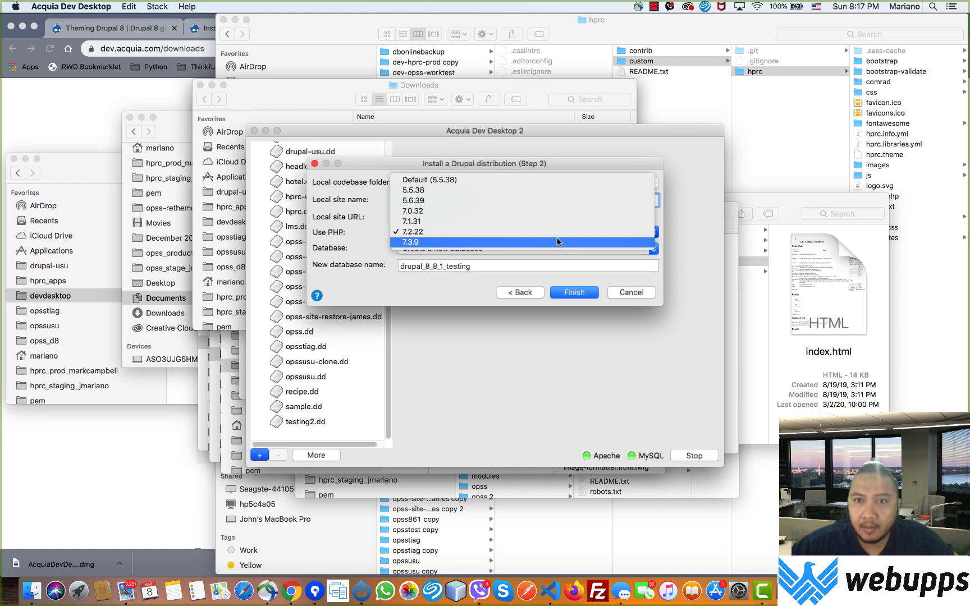
click(438, 291)
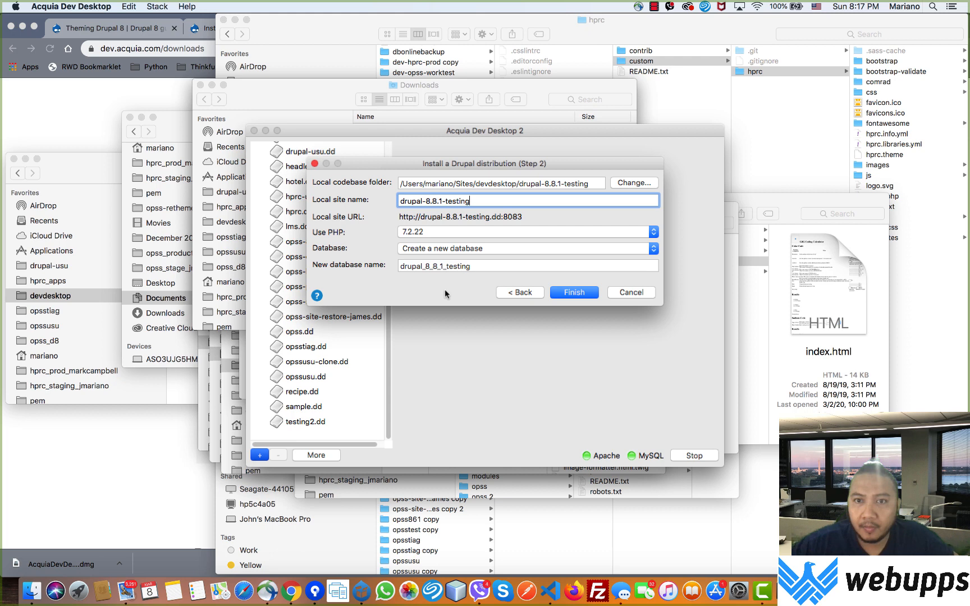
click(568, 298)
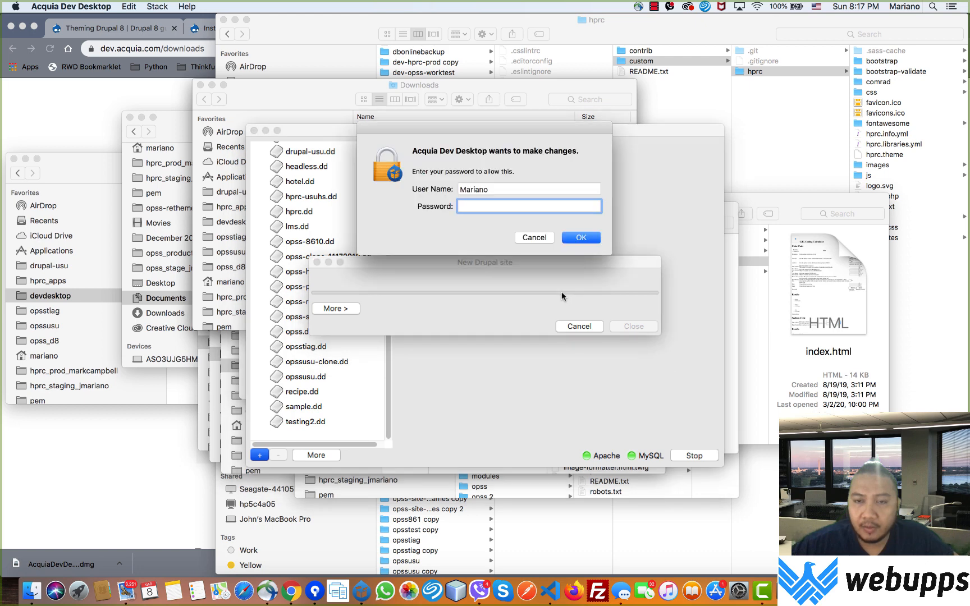
Step: Enter the macOS admin password and confirm so drupal-8.8.1-testing.dd gets created
text(••••••••••••)
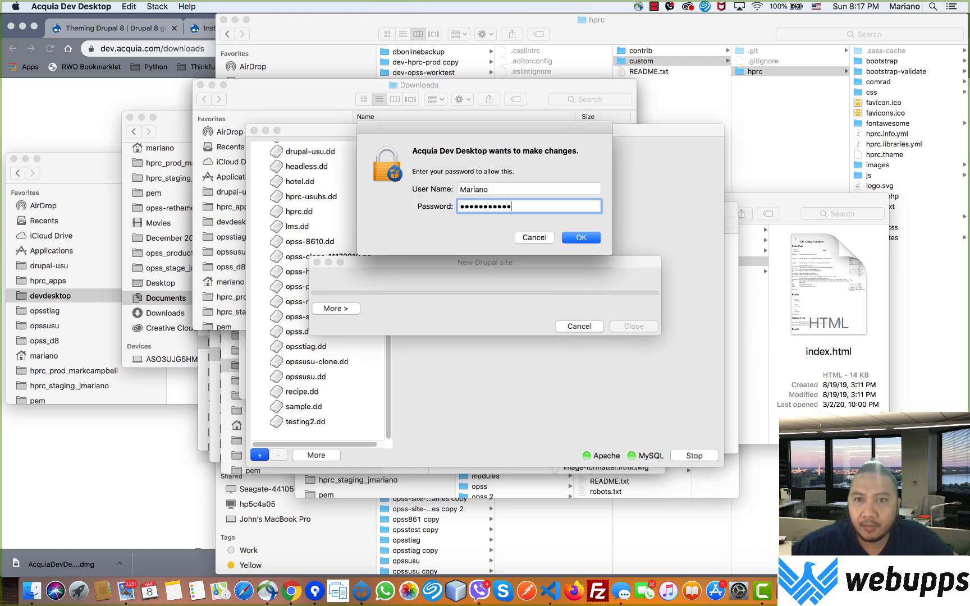
click(587, 242)
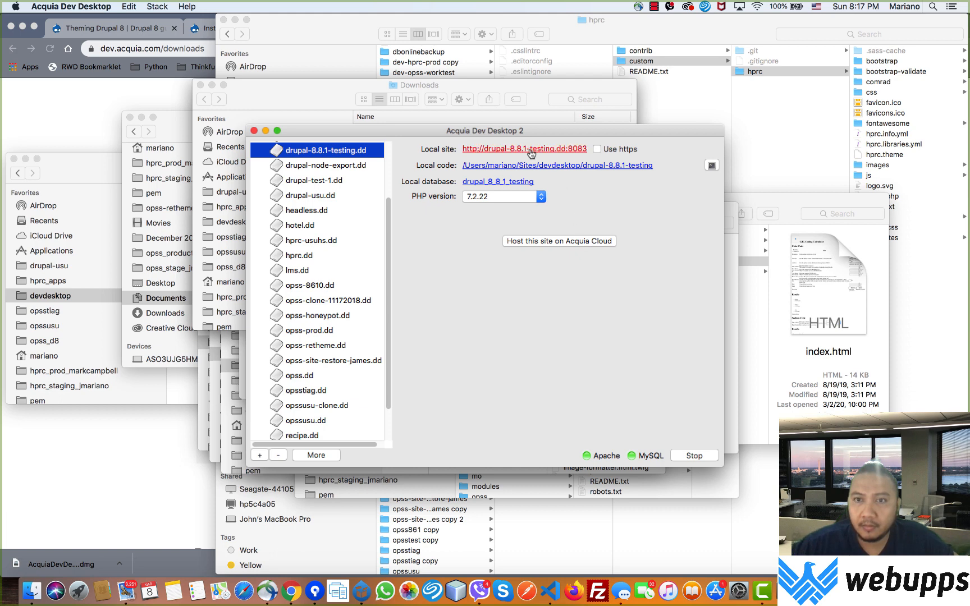
Step: Open the empty drupal_8_8_1_testing database in phpMyAdmin, then switch to the 'Choose language | Drupal' tab
key(super+Tab)
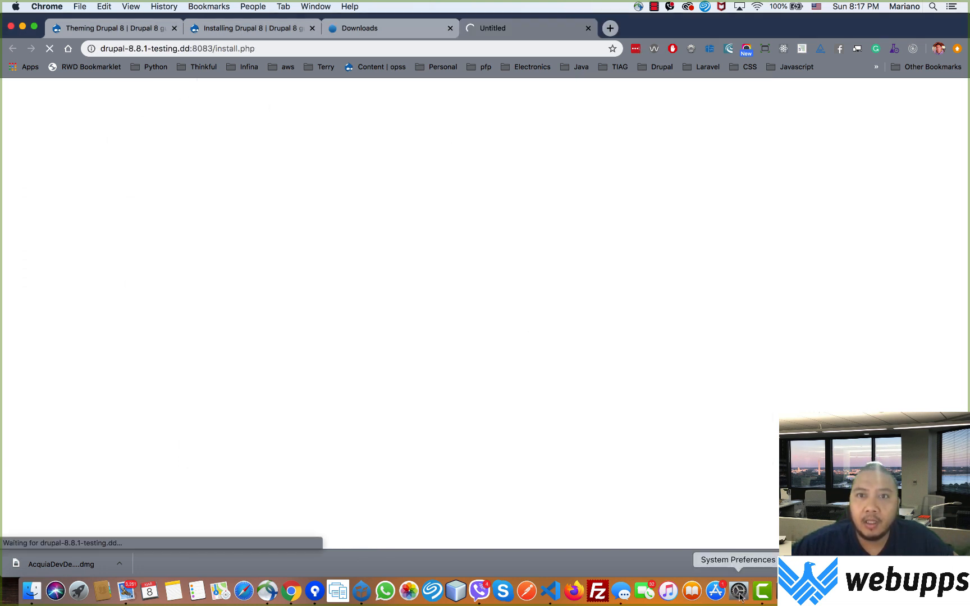
click(360, 598)
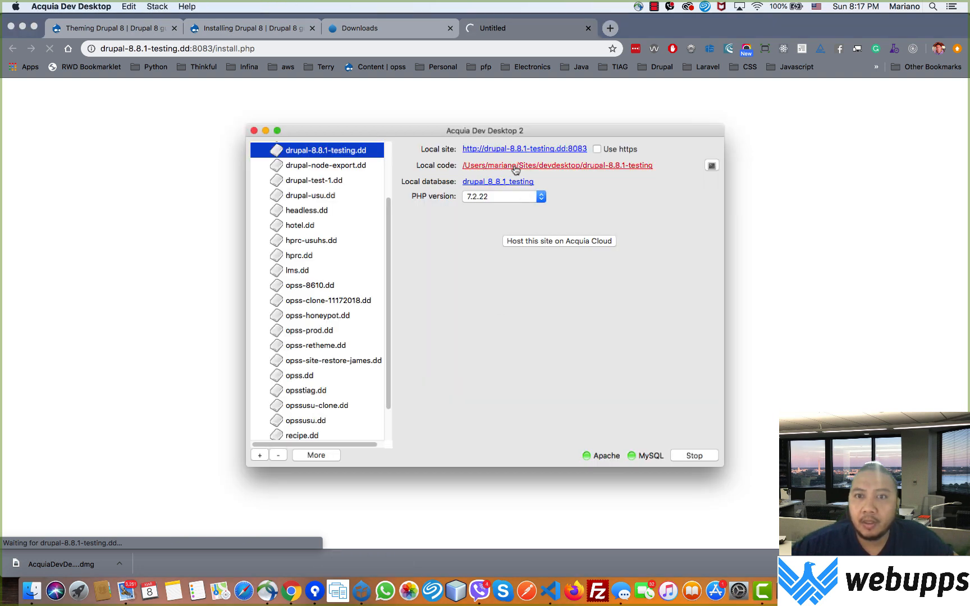
click(505, 181)
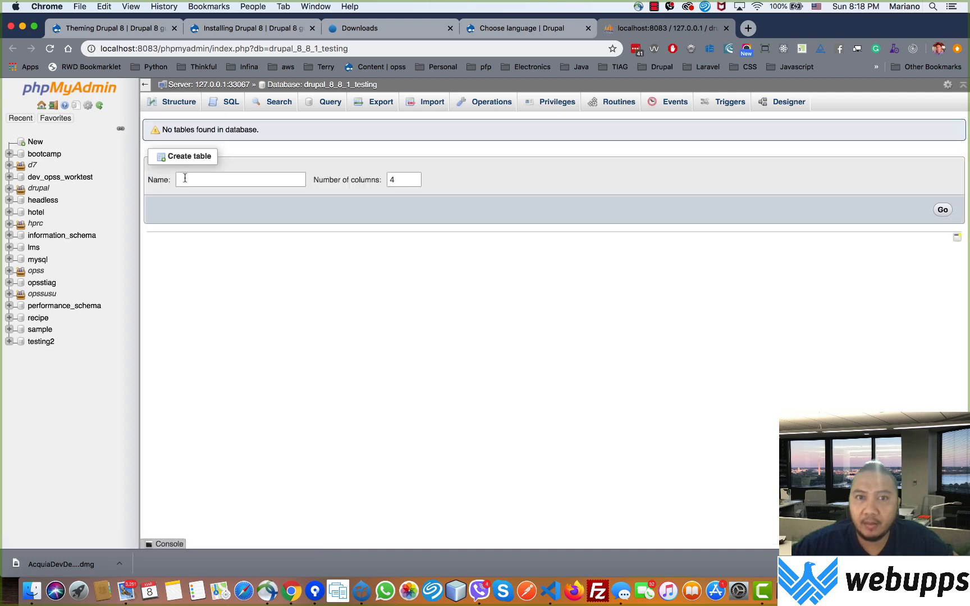
click(506, 30)
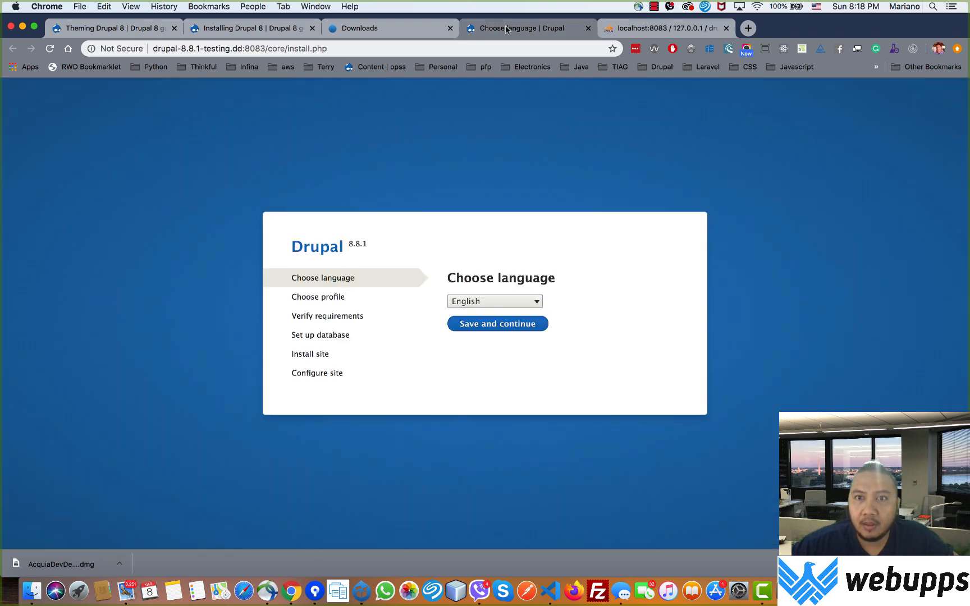
Step: Keep English as the installation language and the Standard installation profile
click(497, 324)
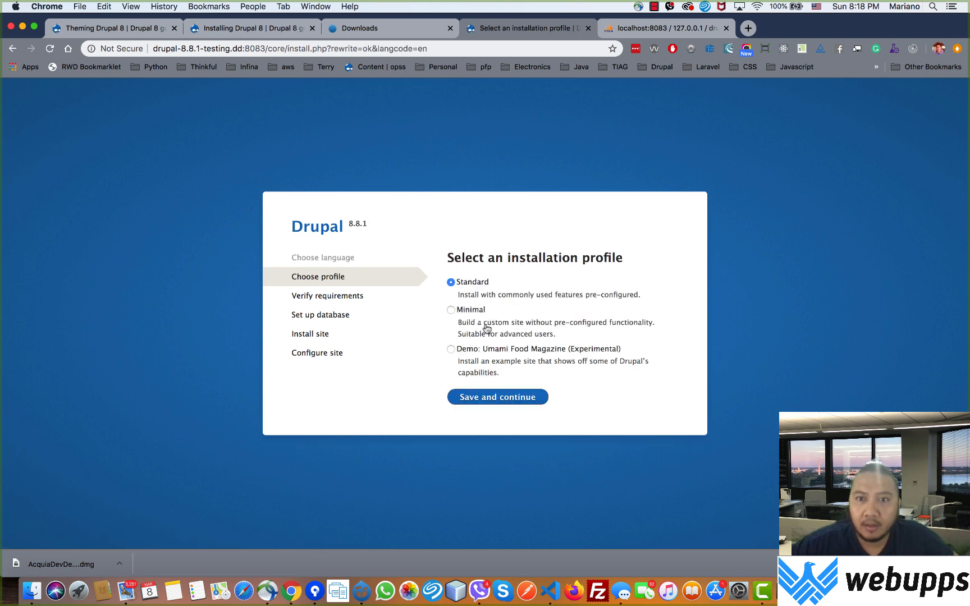
click(486, 401)
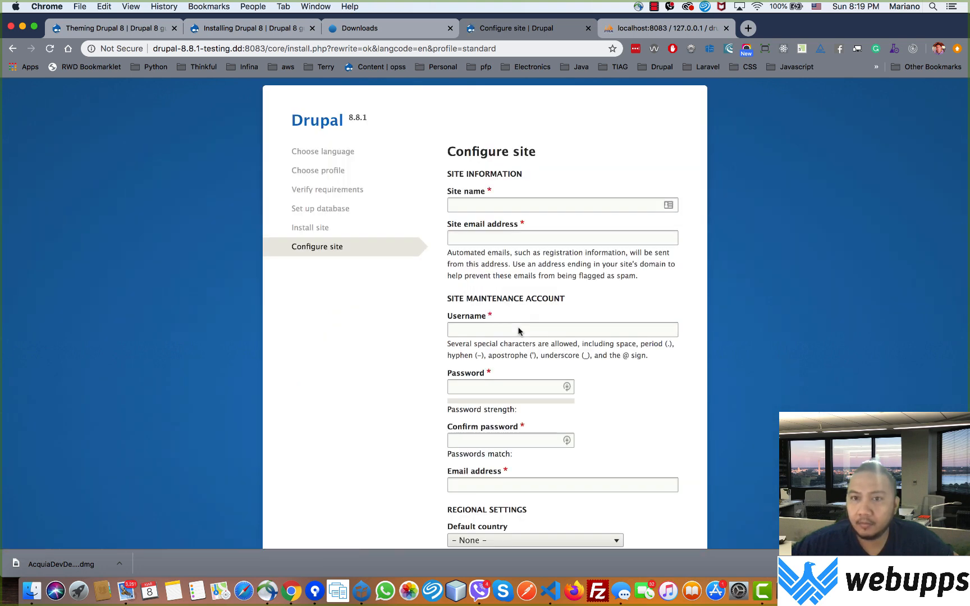
Step: Enter drupal881testing as the site name and base the site email address on it
click(469, 205)
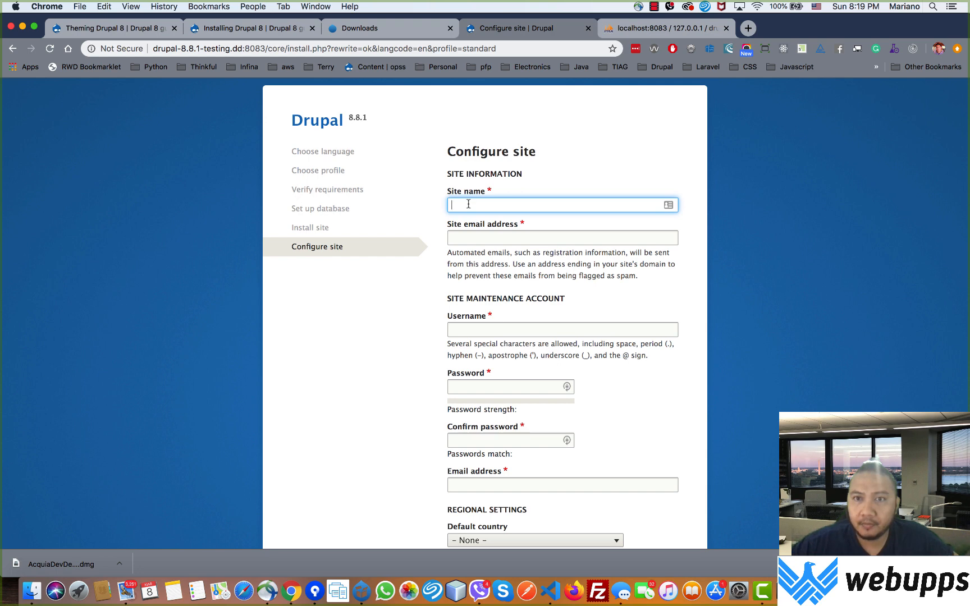
text(deruap)
key(BackSpace)
key(BackSpace)
key(BackSpace)
drag(538, 211, 441, 209)
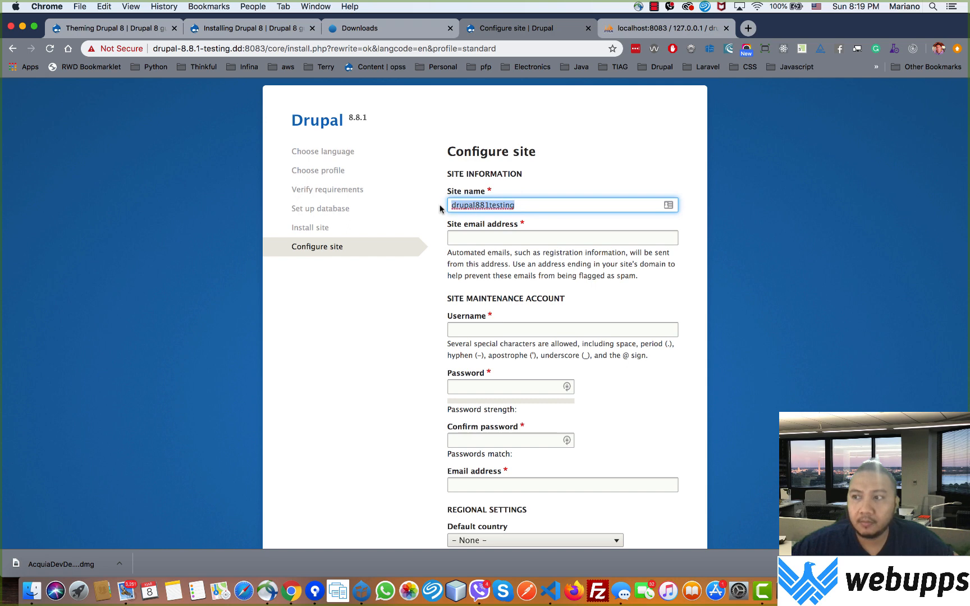
key(super+c)
click(466, 239)
key(super+v)
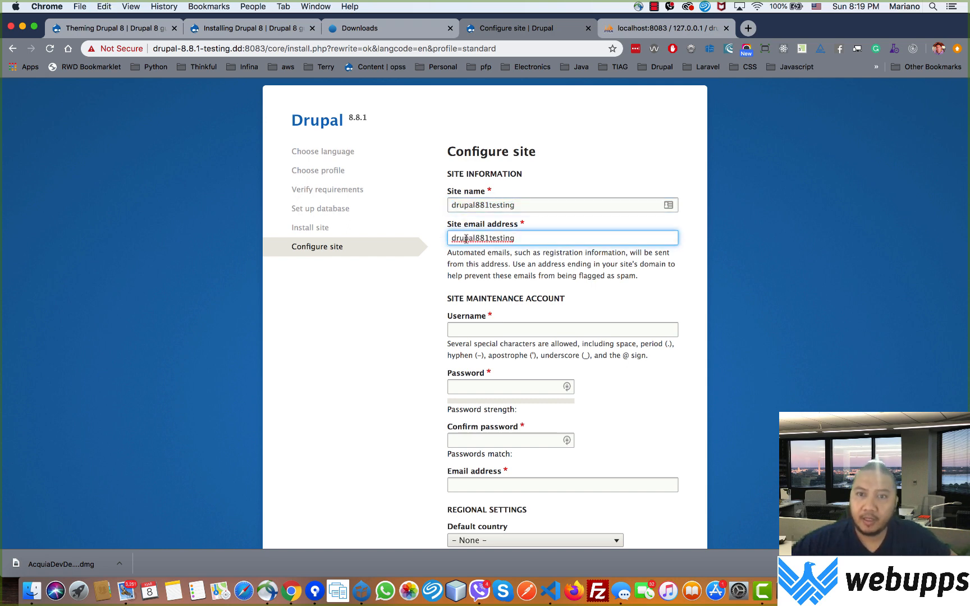
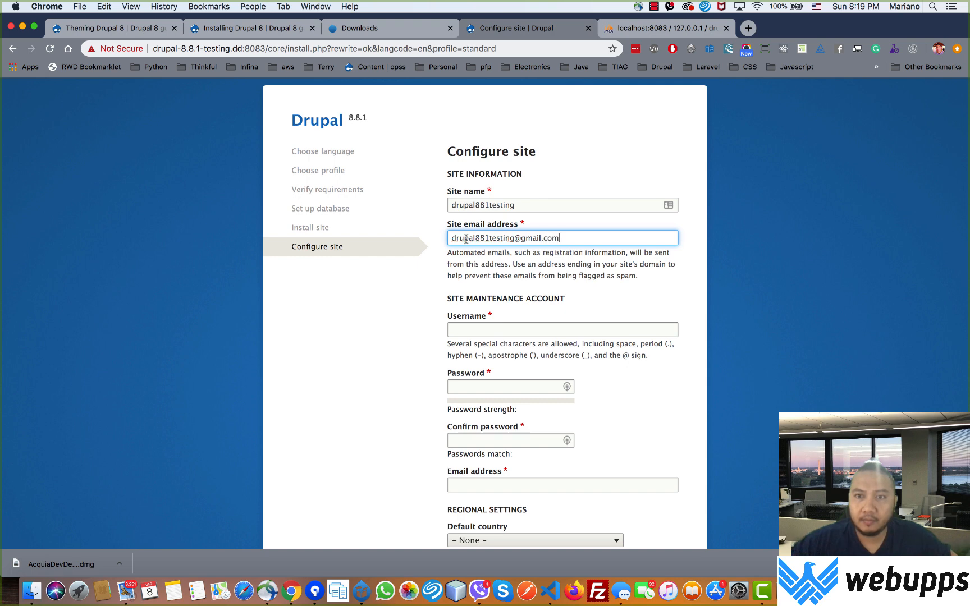
Step: Use the site name as the maintenance username and enter a matching password twice
click(460, 330)
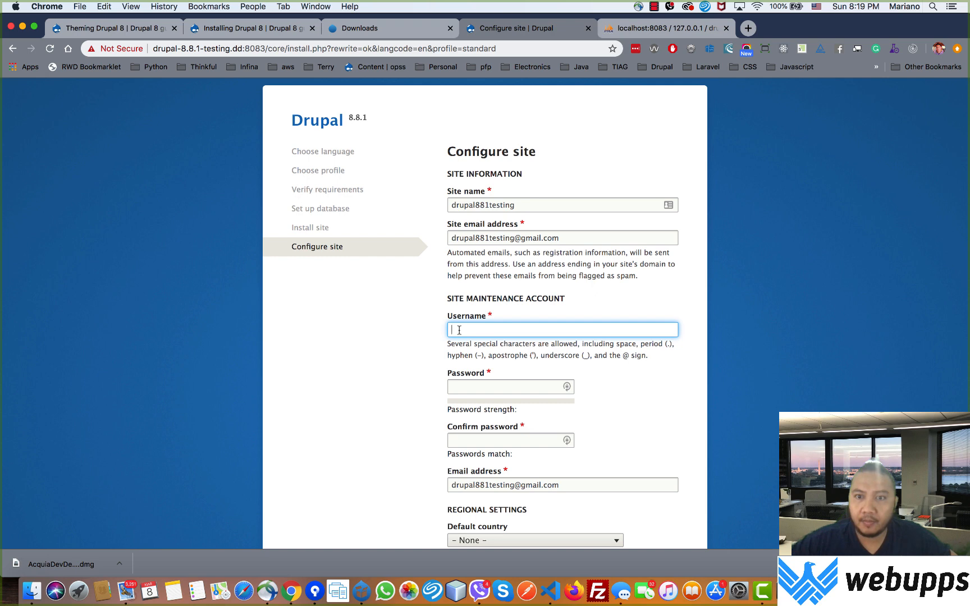
key(super+v)
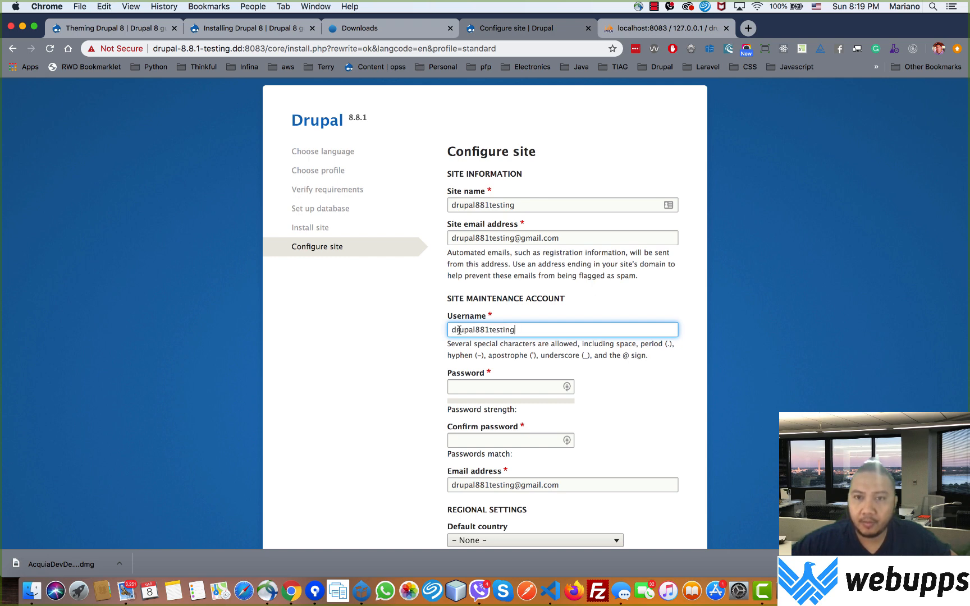
key(Tab)
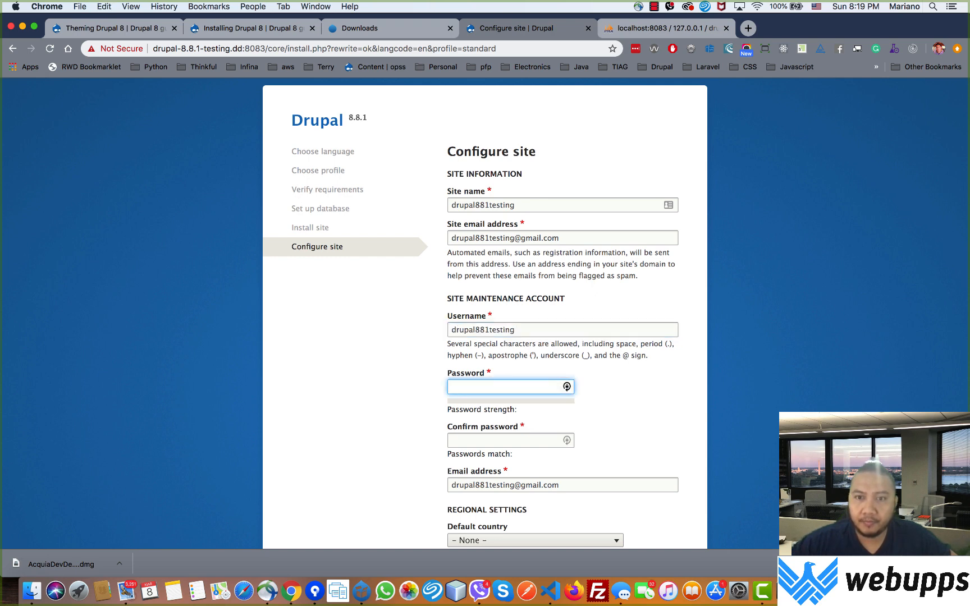
text(••)
key(BackSpace)
key(BackSpace)
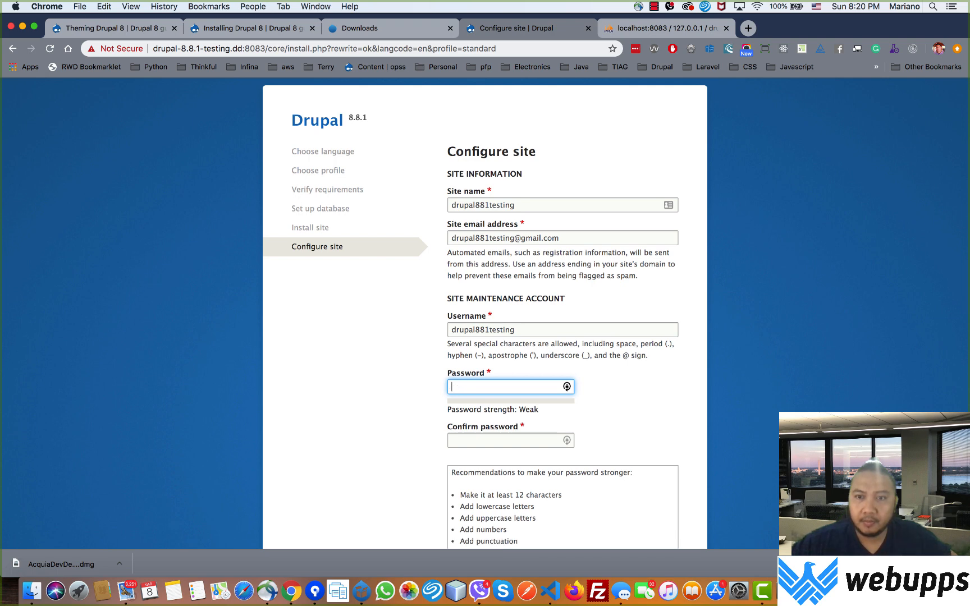
text(••••••)
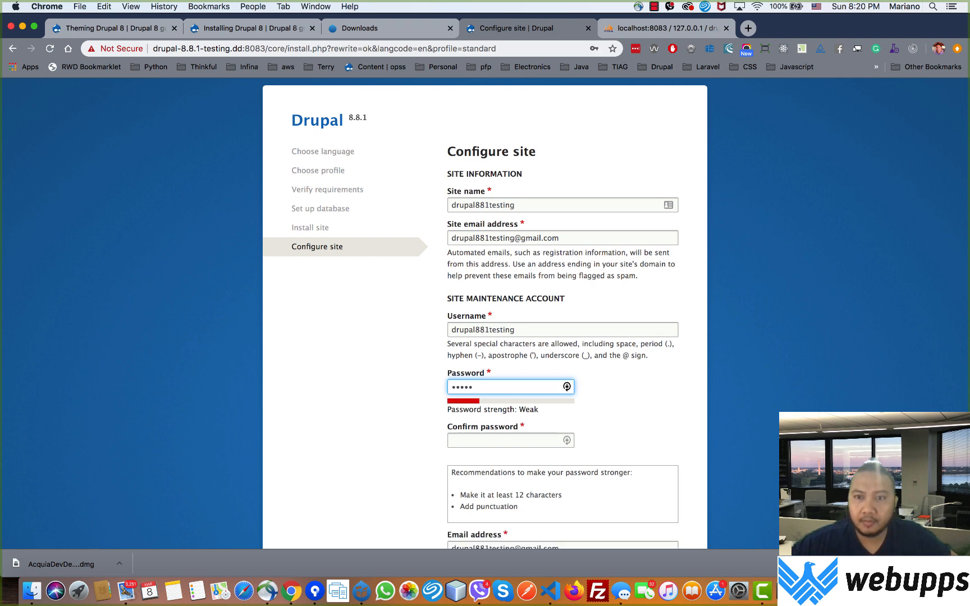
key(BackSpace)
key(BackSpace)
key(BackSpace)
key(BackSpace)
key(BackSpace)
text(••)
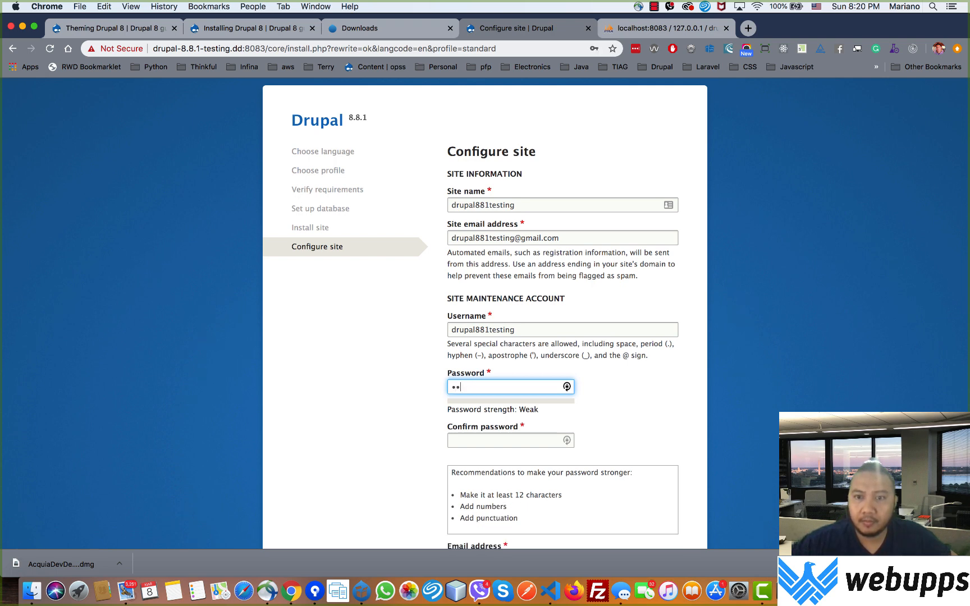
key(BackSpace)
key(BackSpace)
text(•••••••)
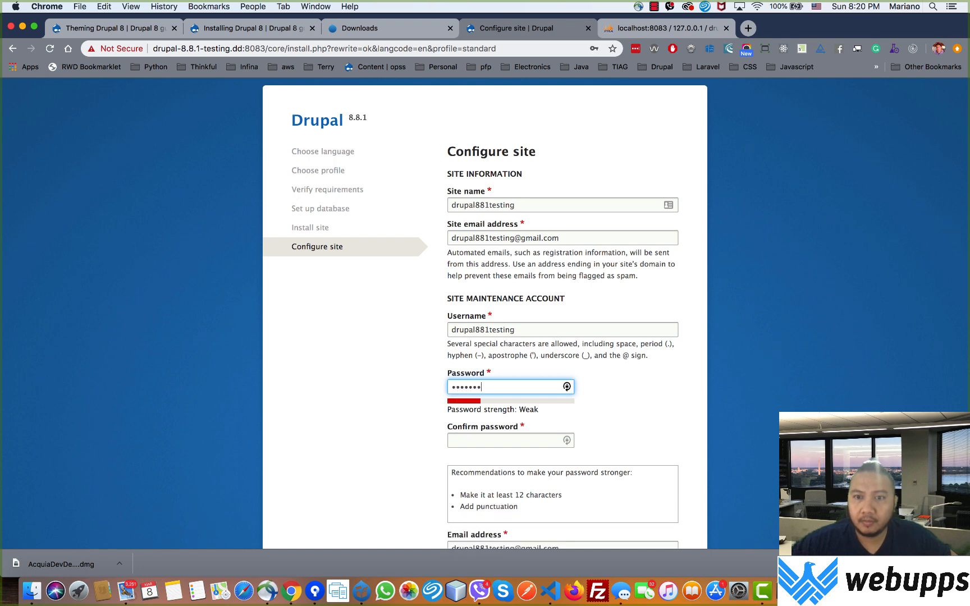
text(•••)
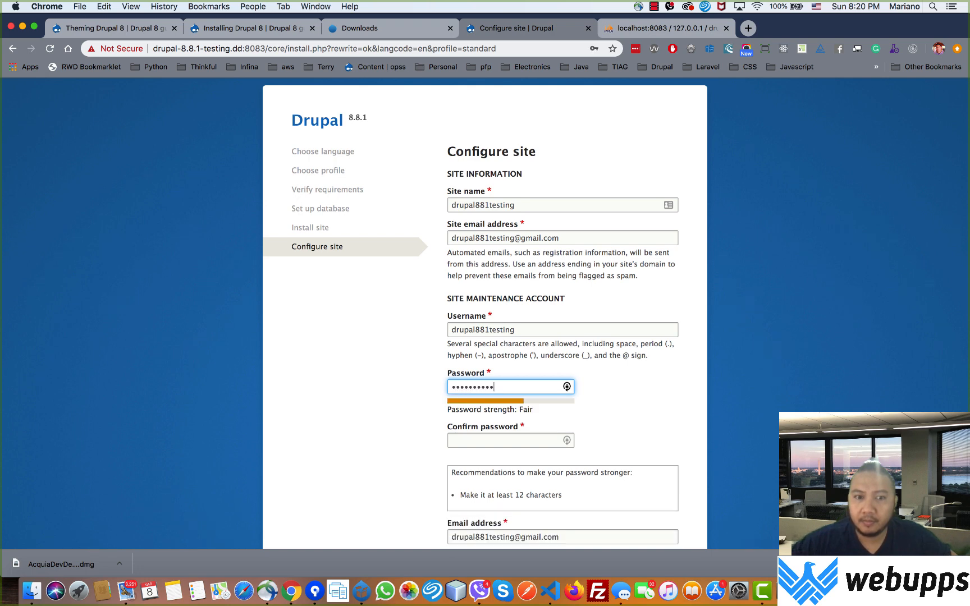
key(Tab)
text(••)
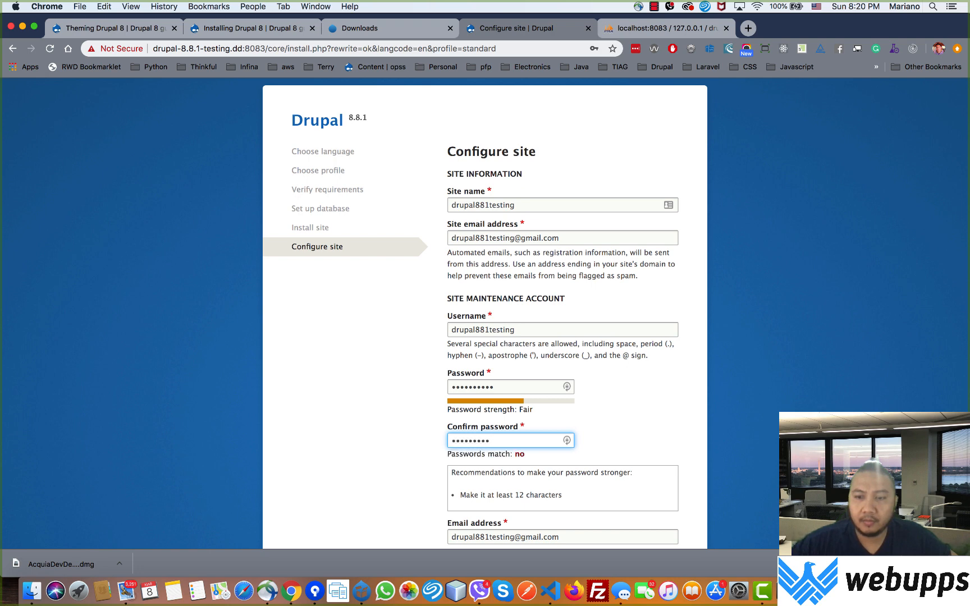
text(••••••••)
Step: Set the site's default country to United States
scroll(584, 387, down, 5)
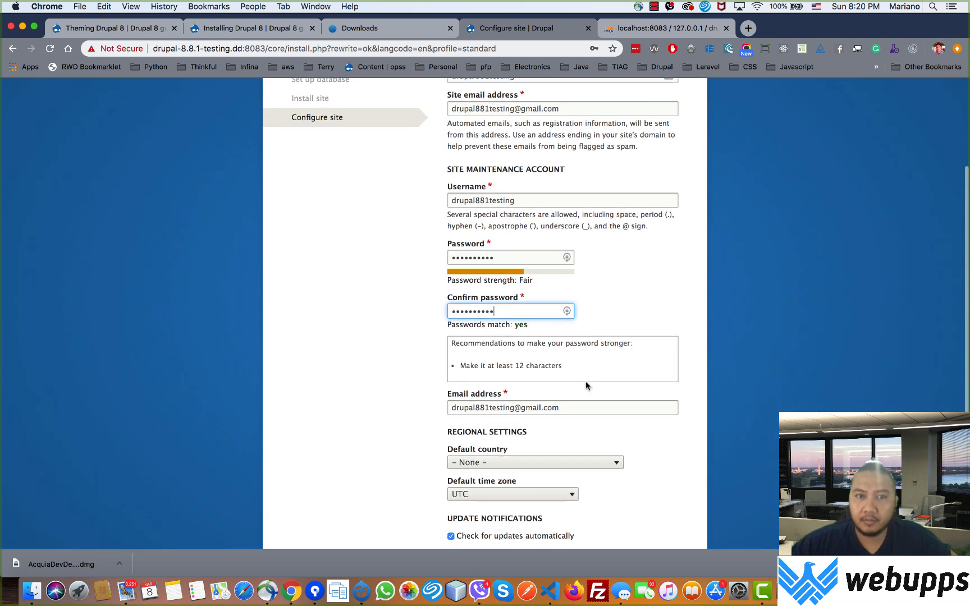
scroll(582, 395, down, 3)
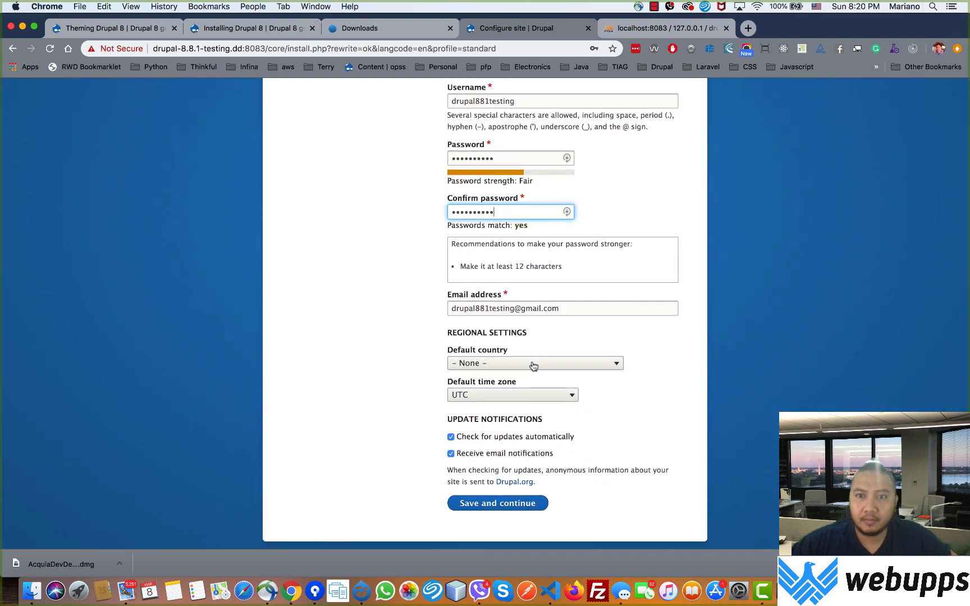
click(534, 365)
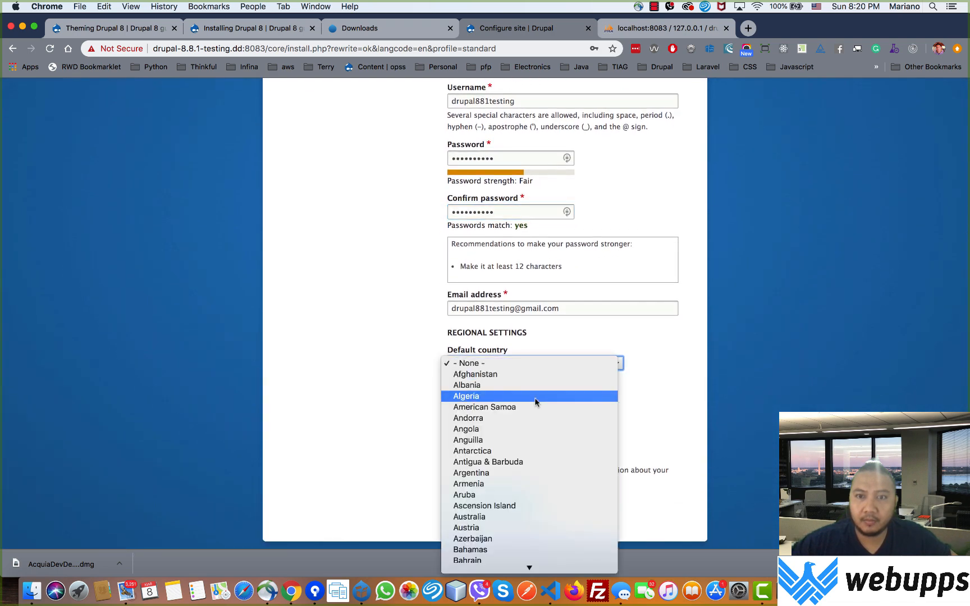
key(u)
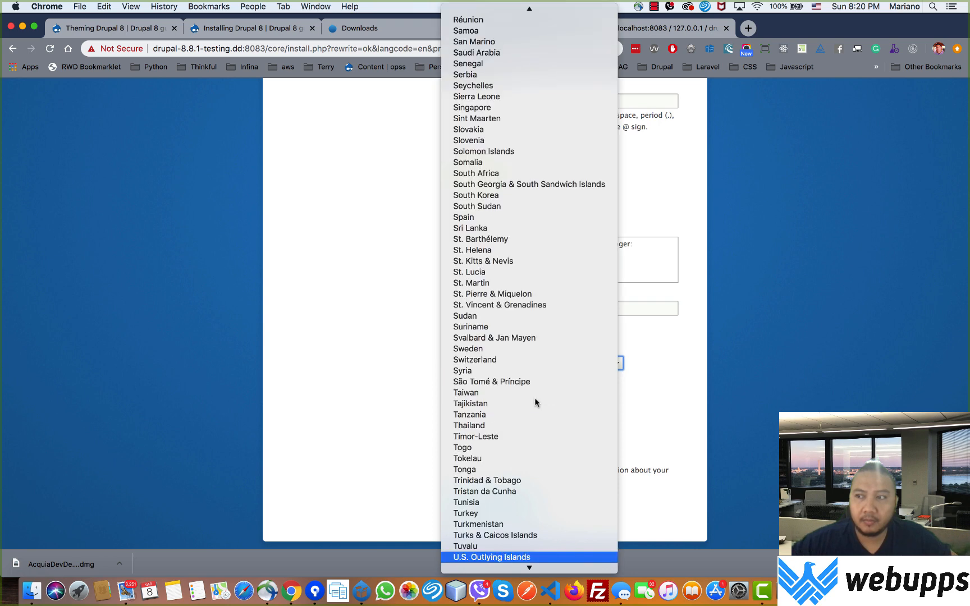
scroll(567, 555, down, 1)
scroll(563, 550, down, 5)
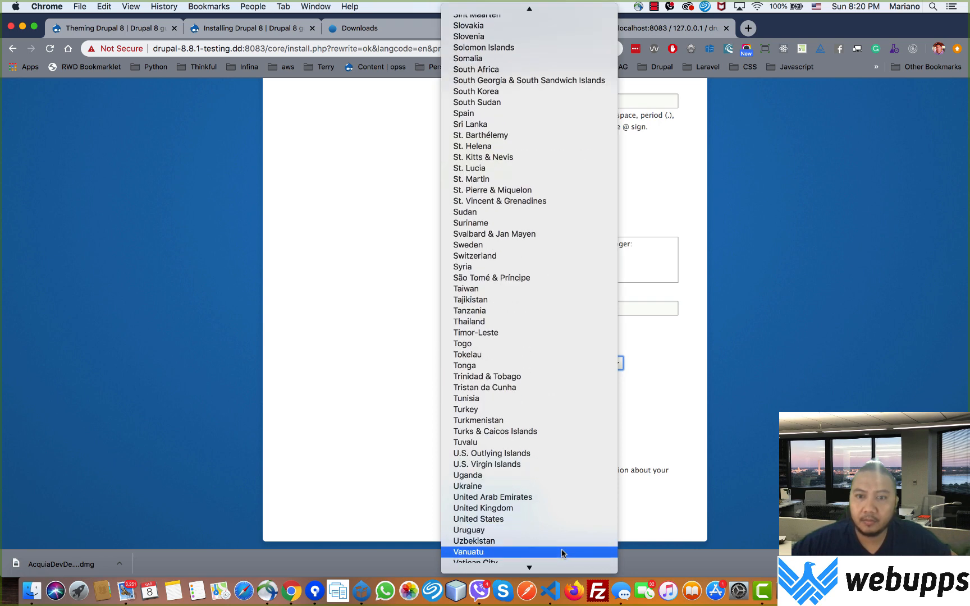
scroll(561, 554, down, 5)
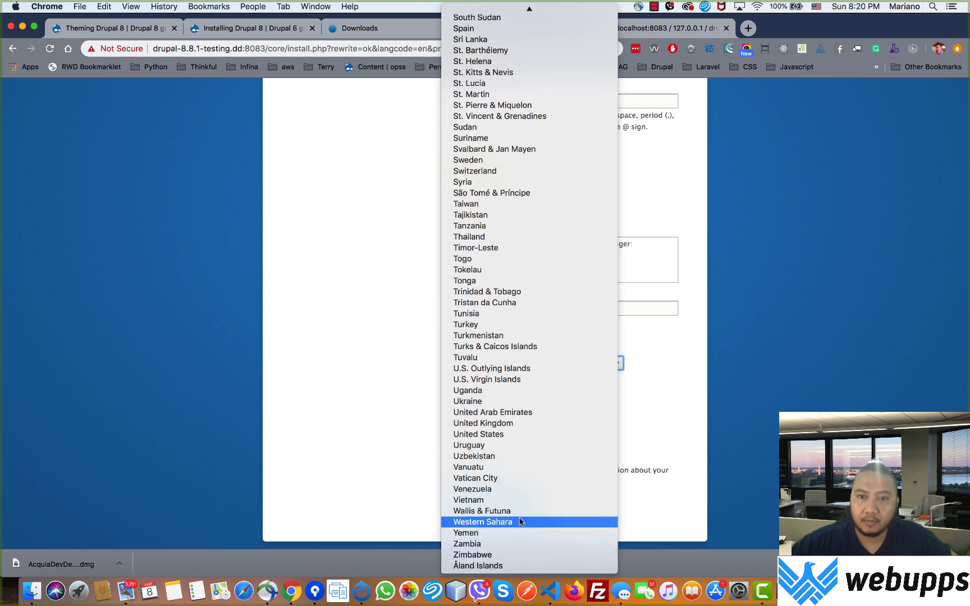
click(504, 434)
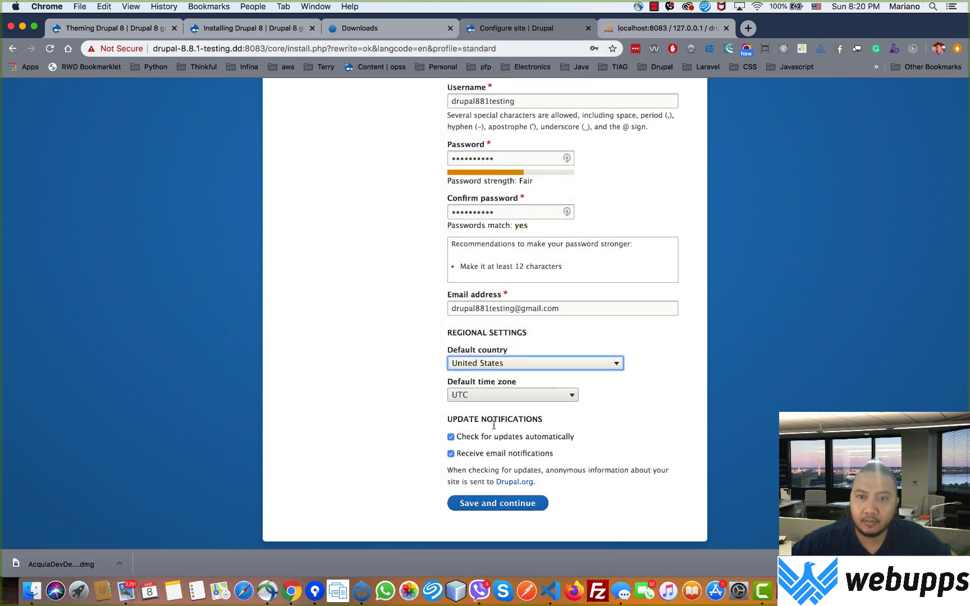
click(484, 395)
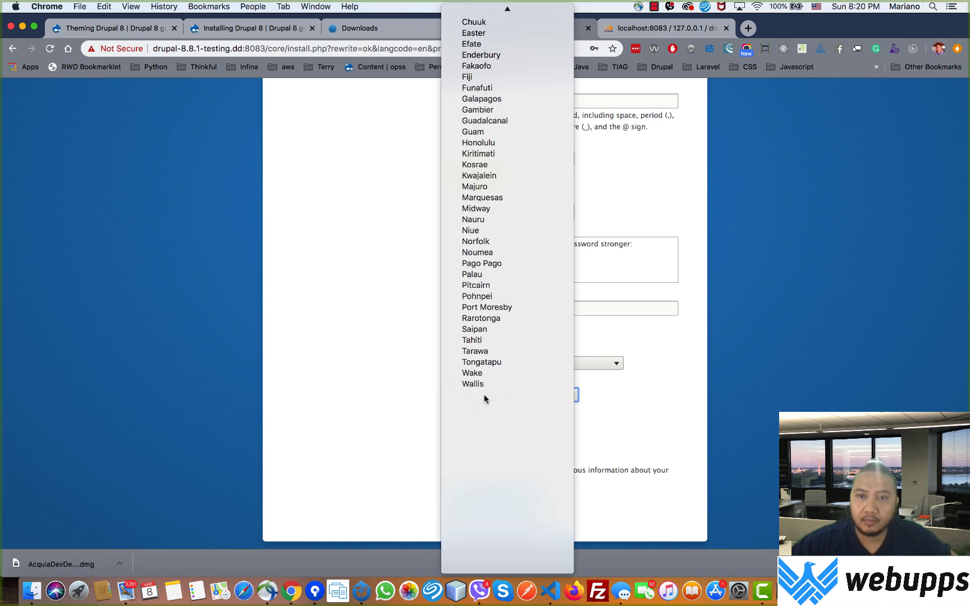
Step: Browse the default time zone regions, then close the list leaving UTC selected
key(n)
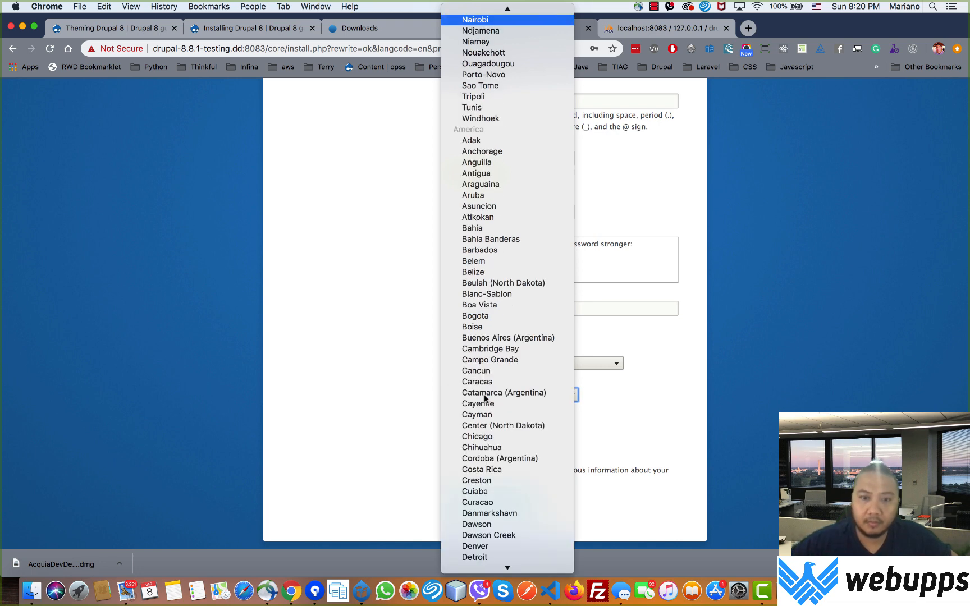
scroll(486, 399, up, 5)
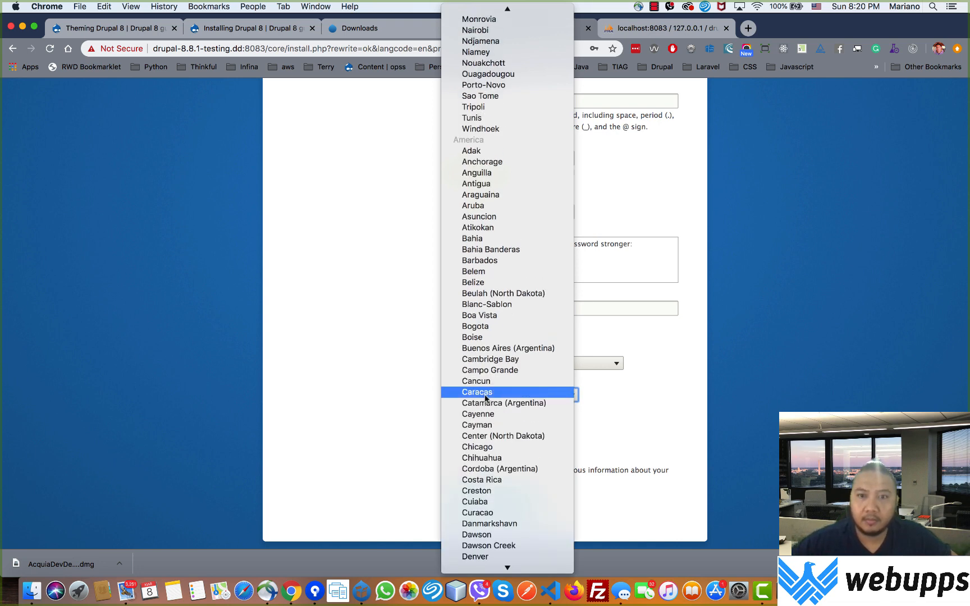
scroll(486, 398, up, 2)
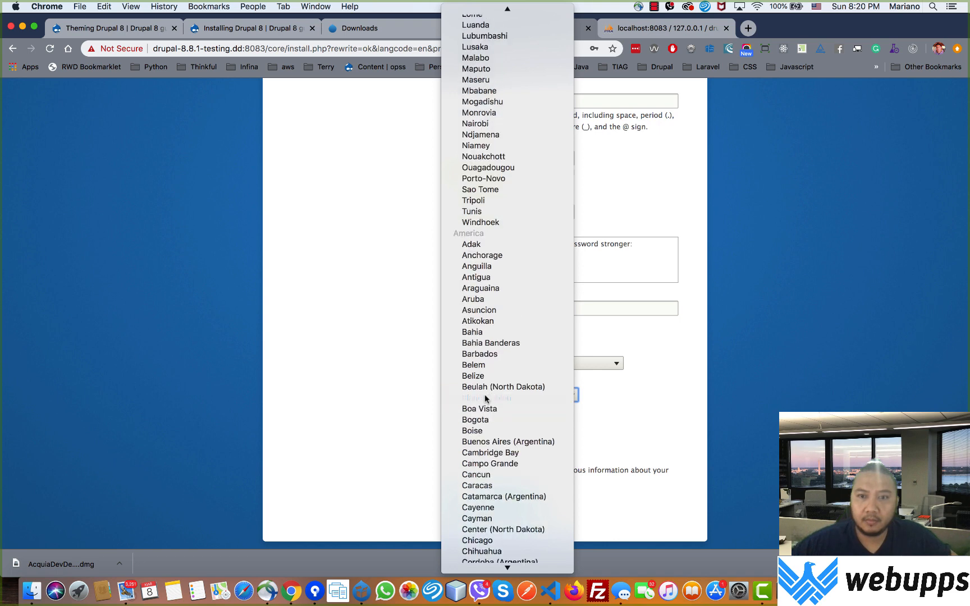
scroll(486, 398, up, 4)
scroll(485, 398, down, 6)
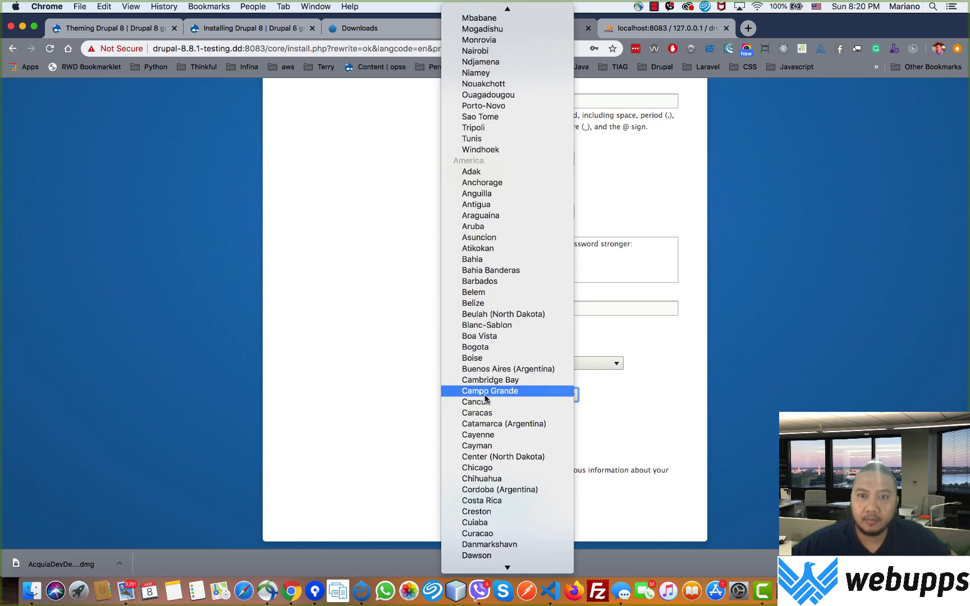
scroll(486, 398, down, 15)
scroll(493, 377, up, 10)
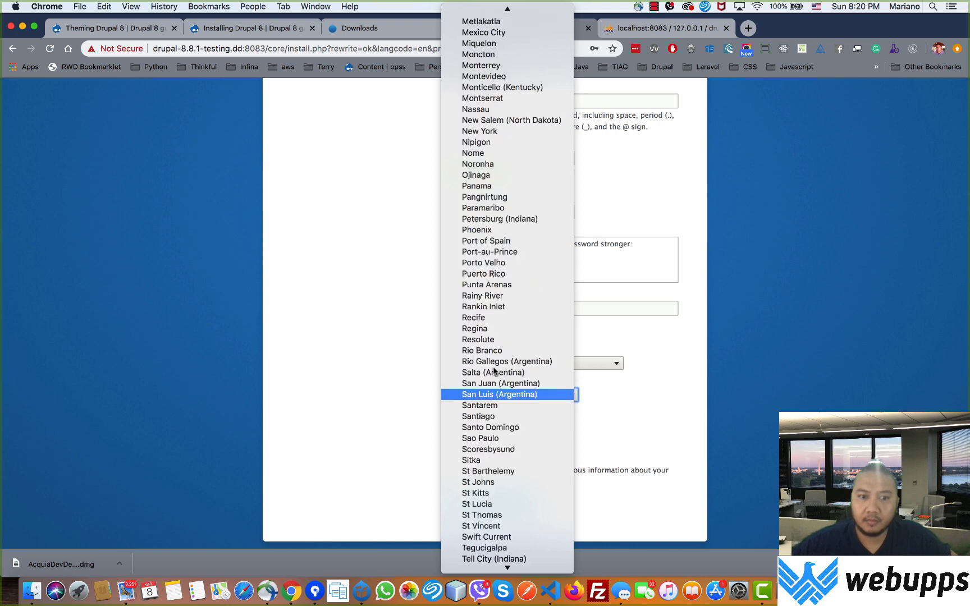
scroll(493, 371, up, 4)
scroll(492, 365, up, 15)
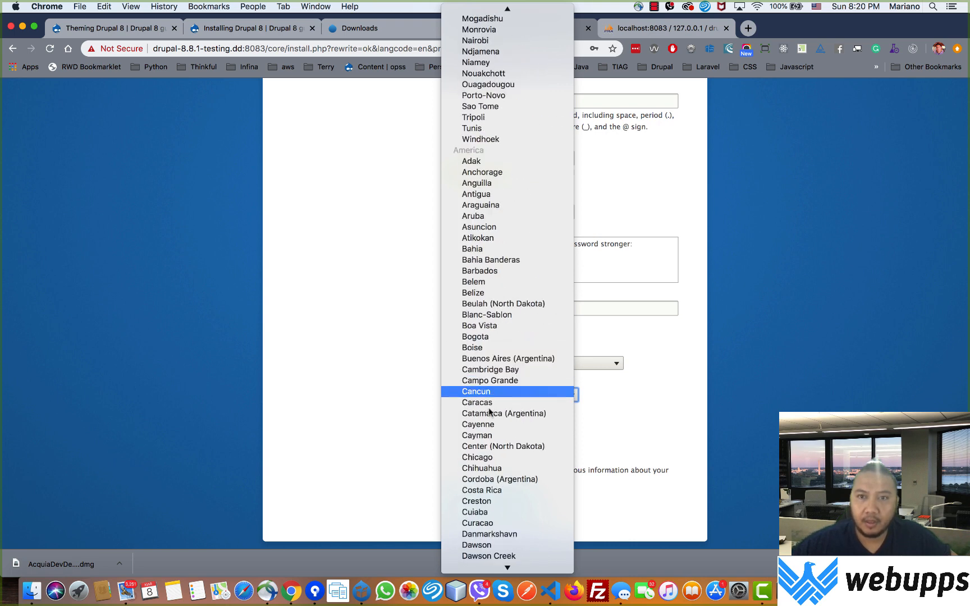
scroll(488, 427, down, 3)
scroll(505, 563, down, 1)
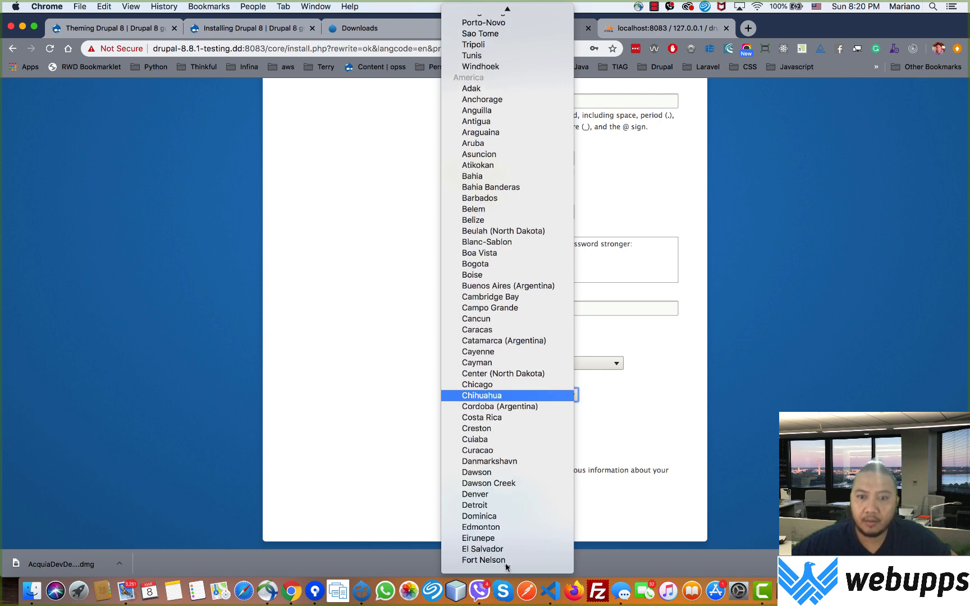
scroll(506, 563, down, 3)
scroll(486, 529, down, 5)
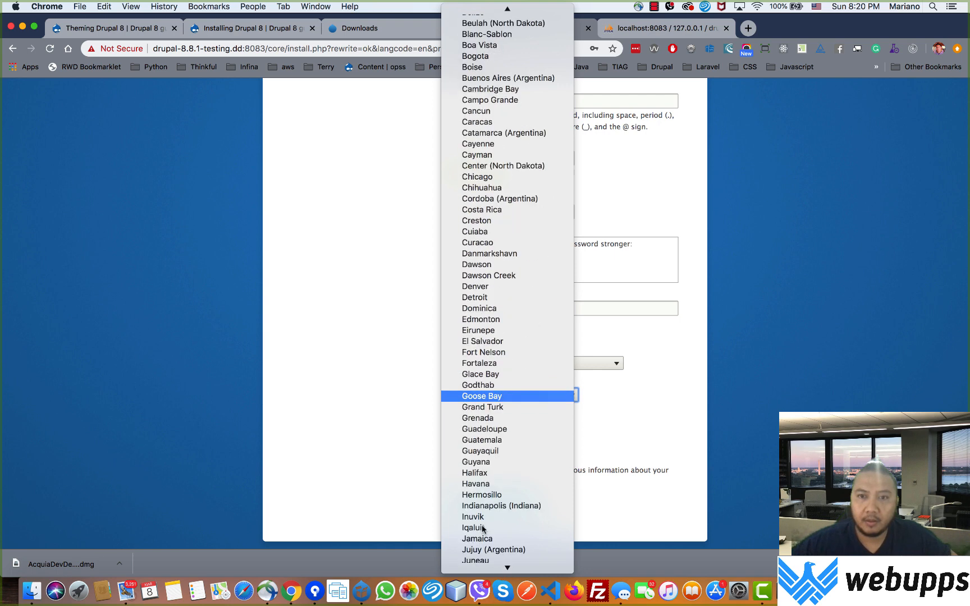
scroll(483, 529, down, 1)
scroll(482, 529, down, 5)
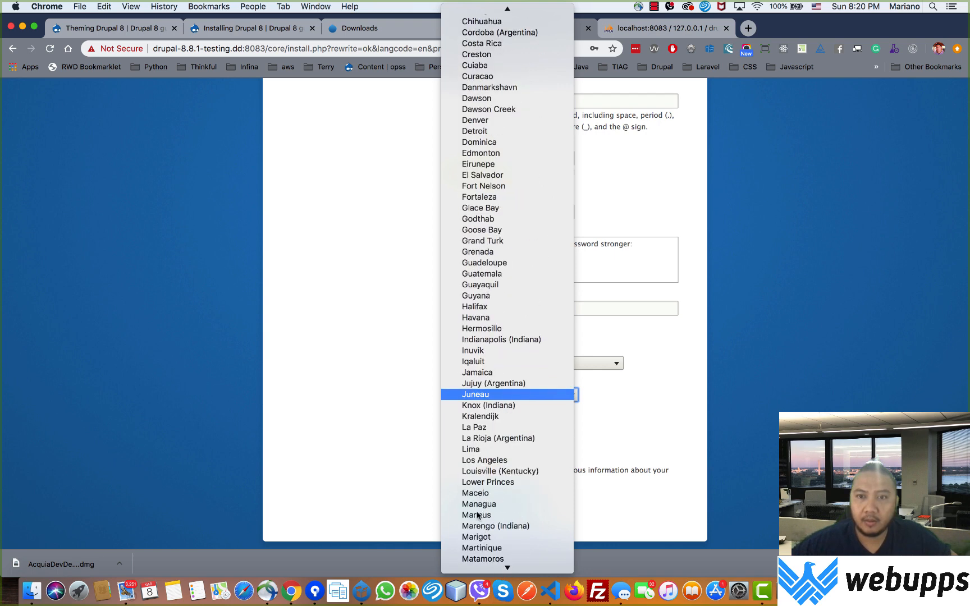
scroll(486, 513, down, 1)
scroll(486, 525, down, 4)
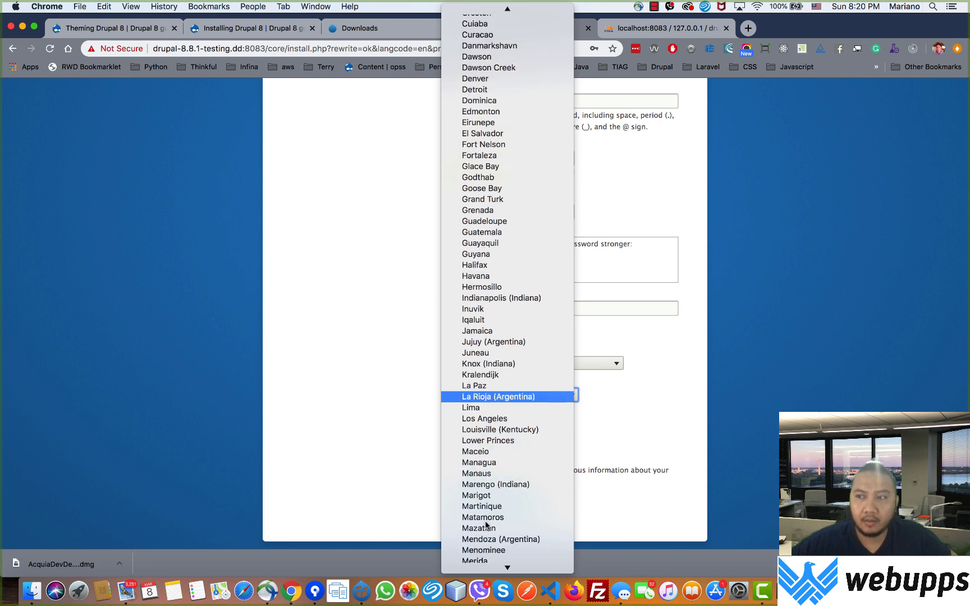
scroll(486, 525, down, 3)
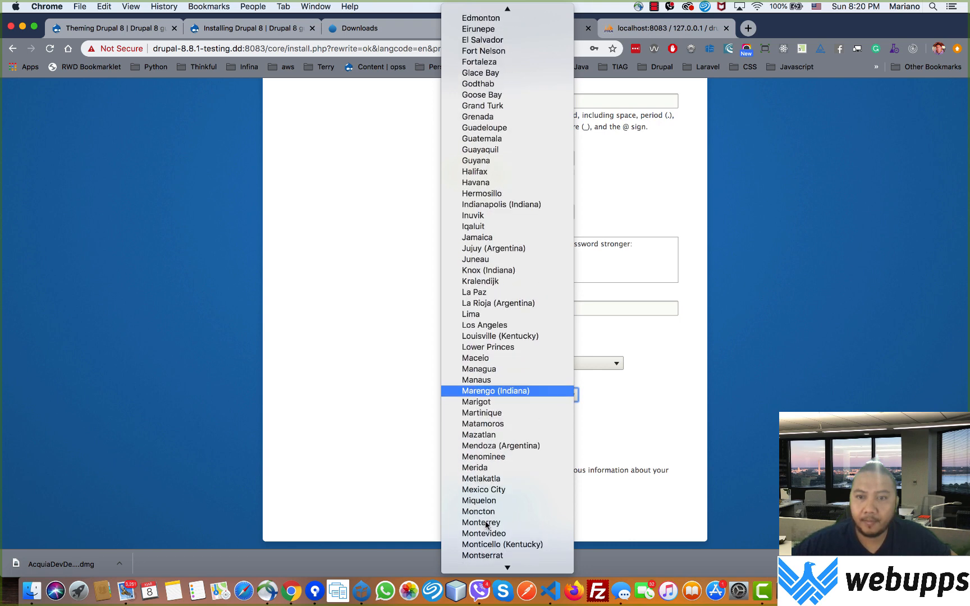
scroll(486, 525, down, 3)
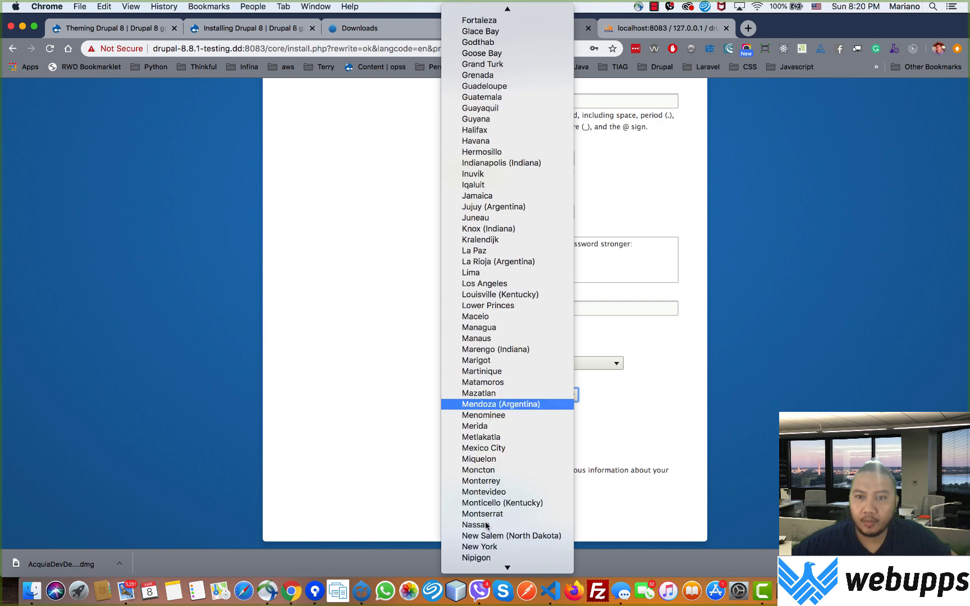
scroll(487, 547, down, 6)
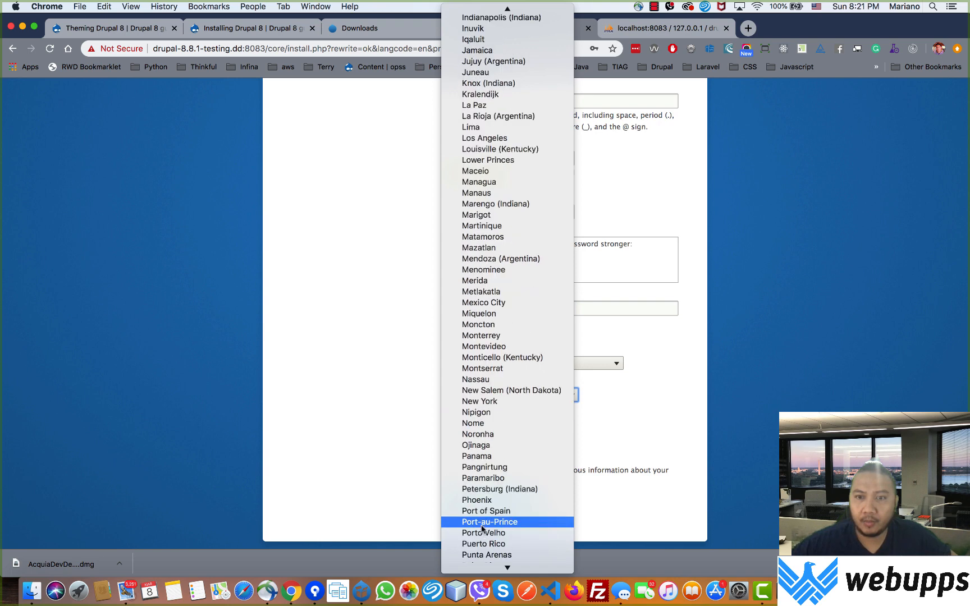
key(Down)
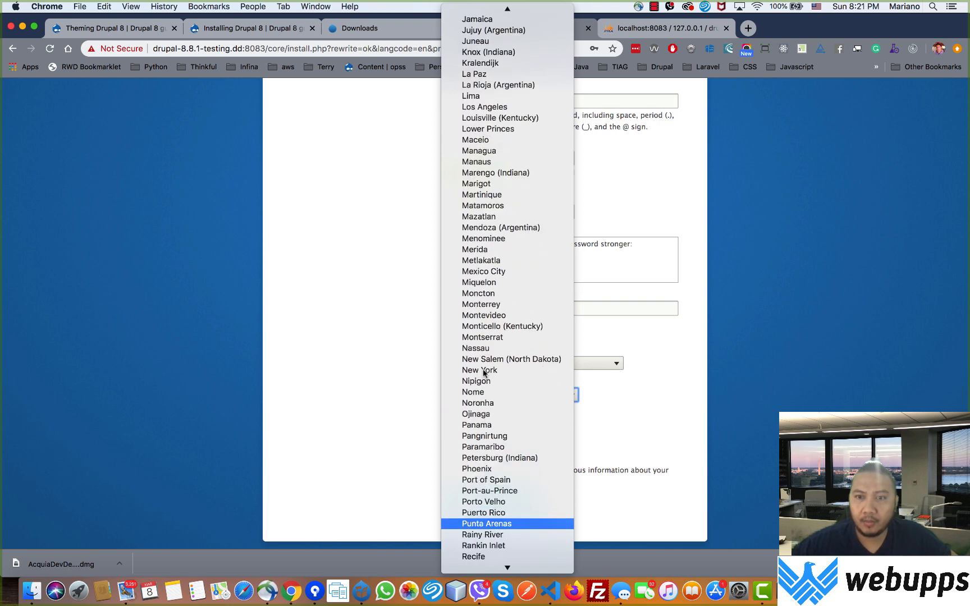
key(Down)
key(n)
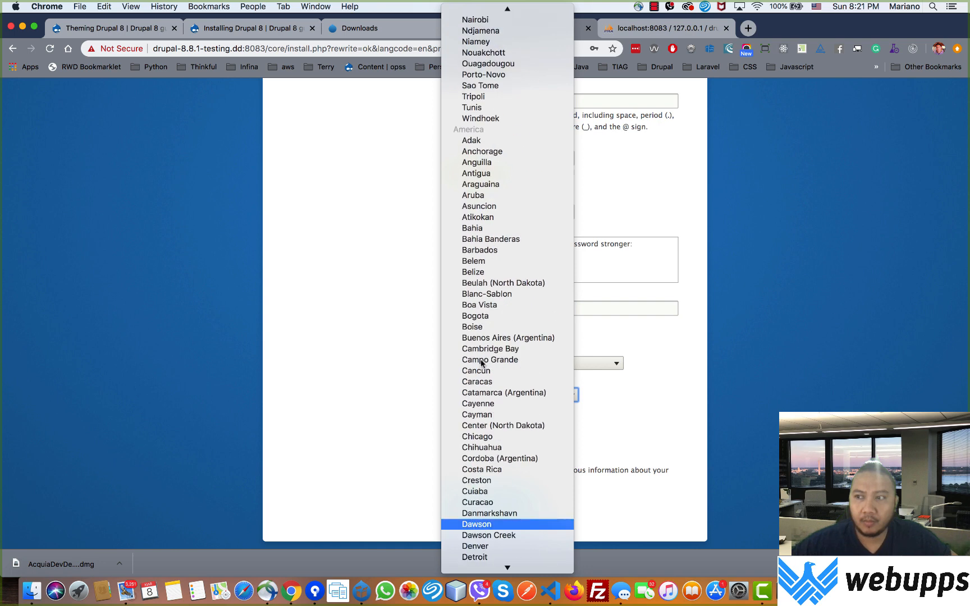
key(Down)
key(Down)
key(Down)
key(Down)
key(Down)
key(Down)
key(Down)
key(Down)
key(Down)
key(Down)
key(Down)
key(Down)
key(Down)
key(Down)
key(Down)
key(Down)
key(Down)
key(Down)
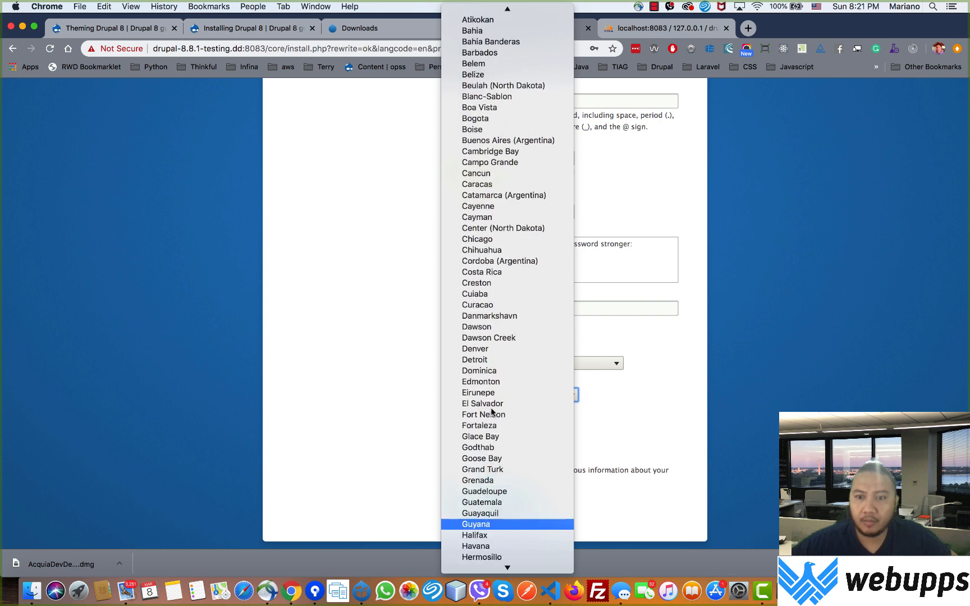
key(Down)
key(Down)
key(Down)
key(Down)
key(Down)
key(Down)
key(Down)
key(Down)
key(Down)
key(Down)
key(Down)
key(Down)
key(Down)
key(Down)
key(Down)
key(Down)
key(Down)
key(Down)
key(Down)
key(Down)
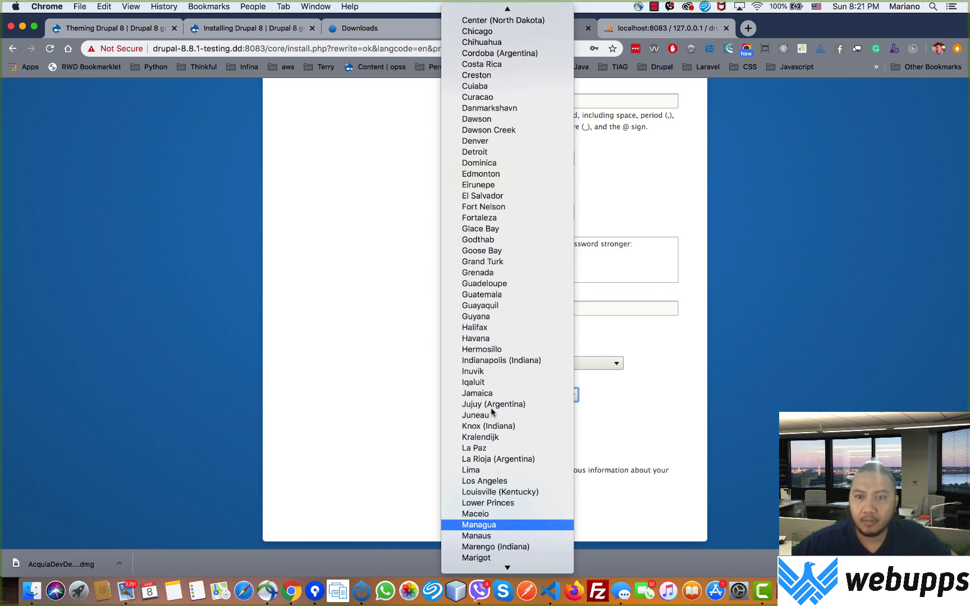
key(Down)
key(Down)
key(Down)
key(Down)
key(Down)
key(Down)
key(Down)
key(Down)
key(Down)
key(Down)
key(Down)
key(Down)
key(Down)
key(Down)
key(Down)
key(Down)
key(Down)
key(Down)
key(Down)
key(Down)
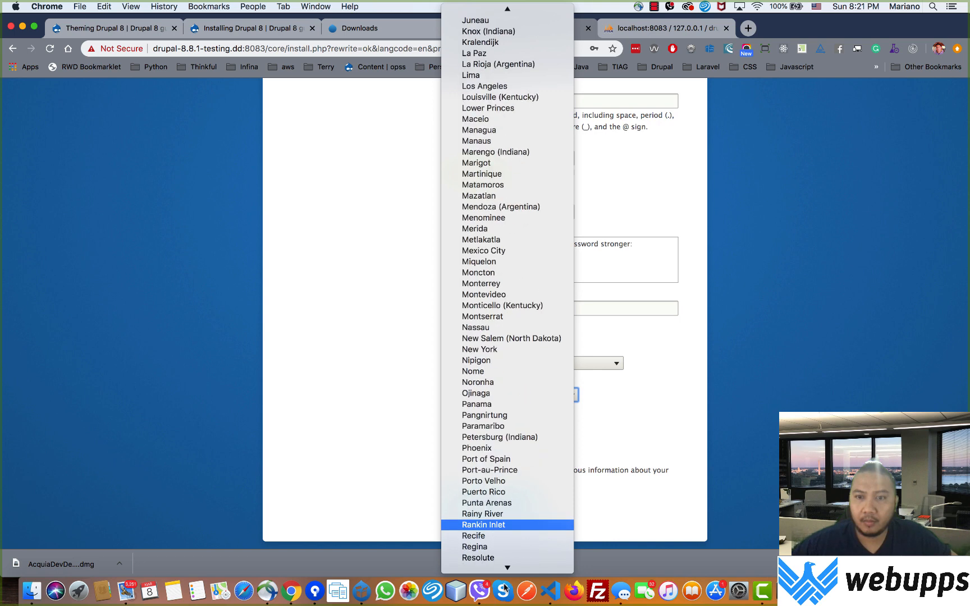
key(Down)
key(Down)
key(Down)
key(Down)
key(Down)
key(Down)
key(Down)
key(Down)
key(Down)
key(Down)
key(Down)
key(Down)
key(Down)
key(Down)
key(Down)
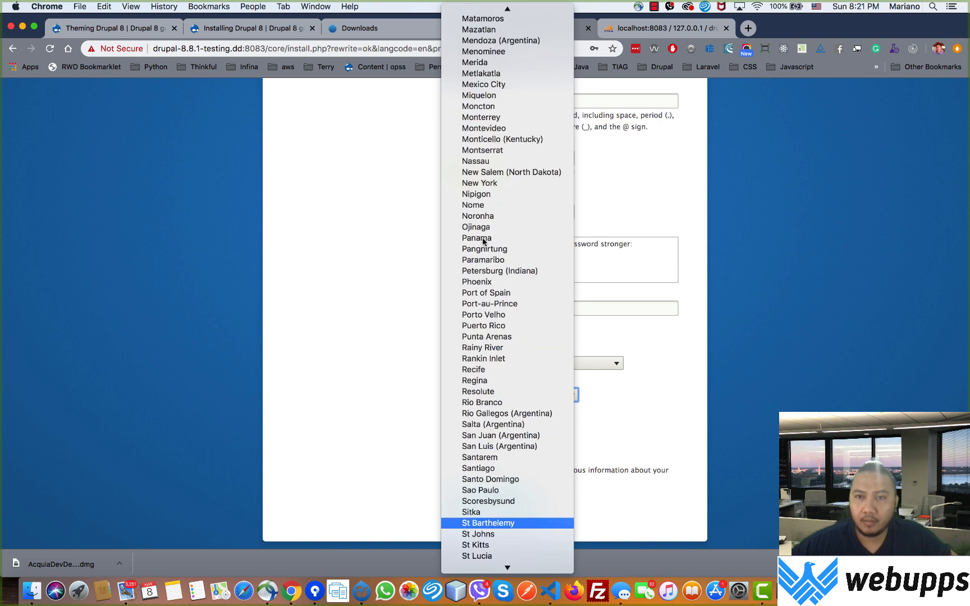
key(g)
scroll(502, 381, down, 20)
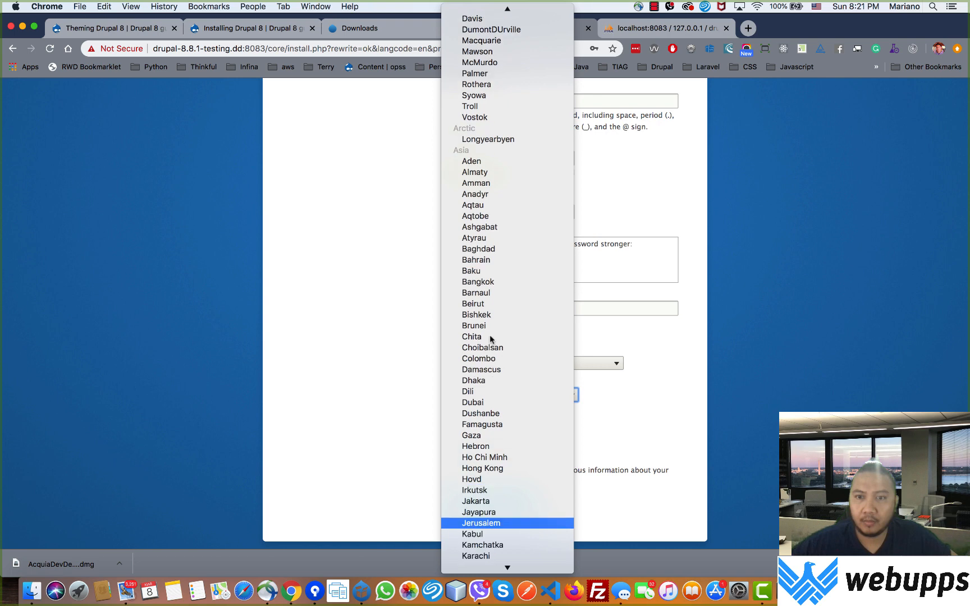
key(Down)
key(Down)
key(Down)
key(Down)
key(Down)
key(Down)
key(Down)
key(Down)
key(Down)
key(Down)
key(Down)
key(Down)
key(Down)
key(Down)
key(Down)
key(Down)
key(Down)
key(Down)
key(Down)
key(Down)
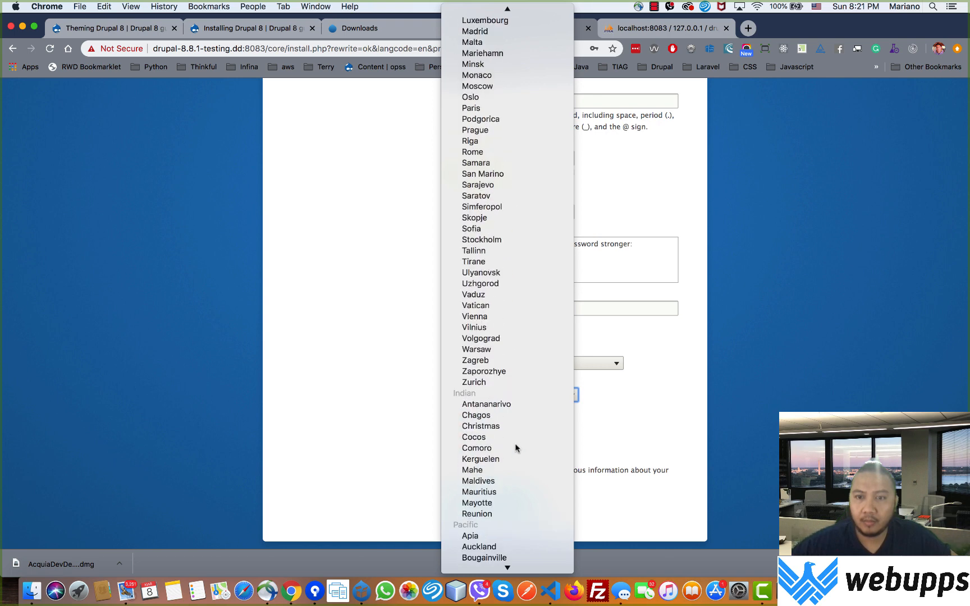
scroll(515, 442, down, 3)
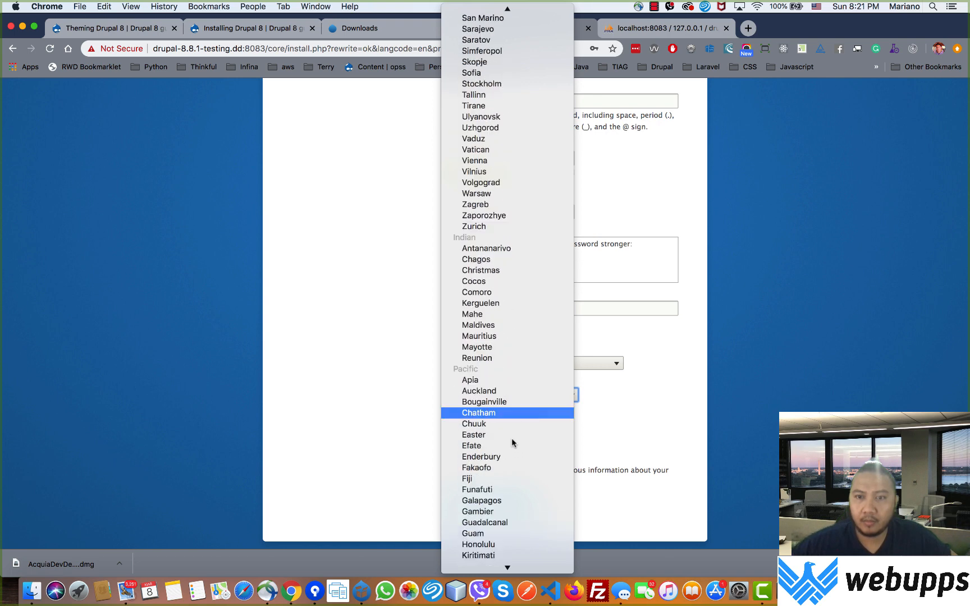
scroll(513, 443, down, 5)
scroll(515, 443, down, 4)
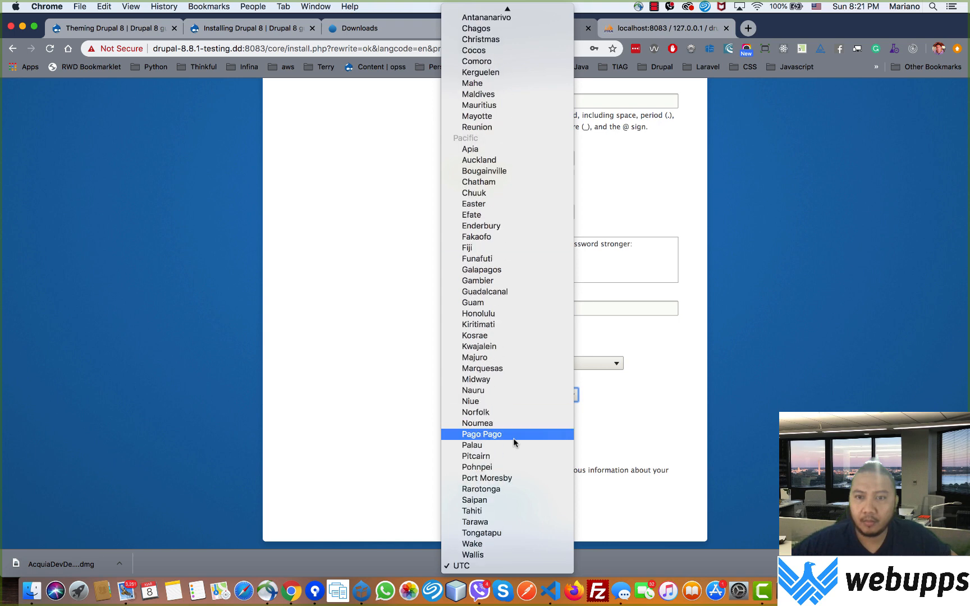
scroll(513, 443, up, 2)
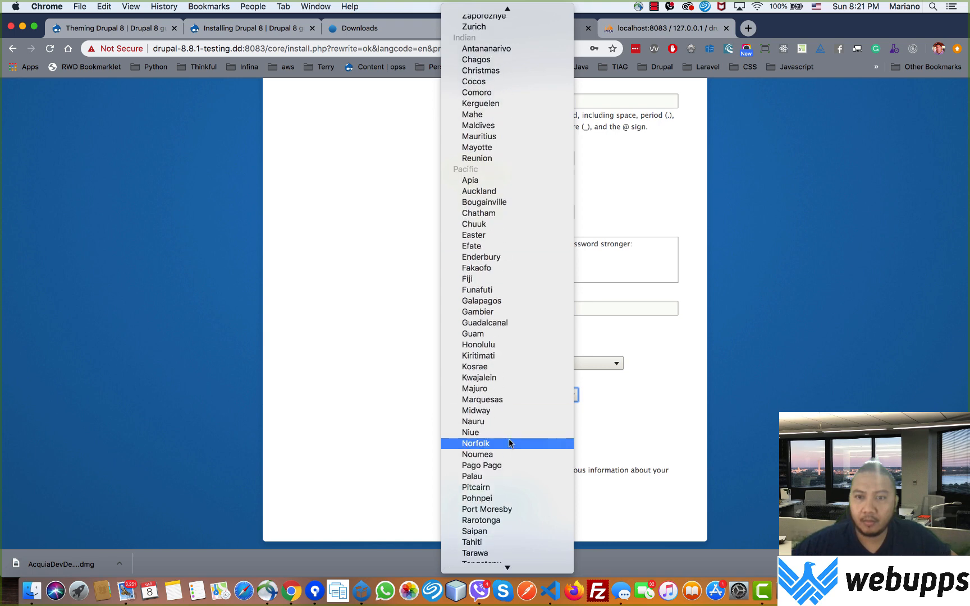
scroll(510, 444, up, 7)
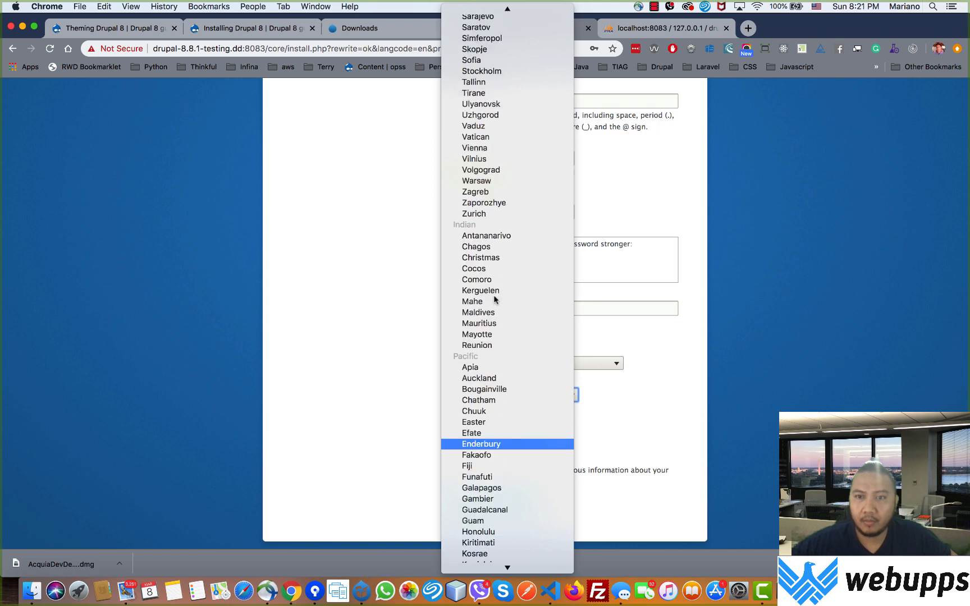
scroll(506, 241, up, 4)
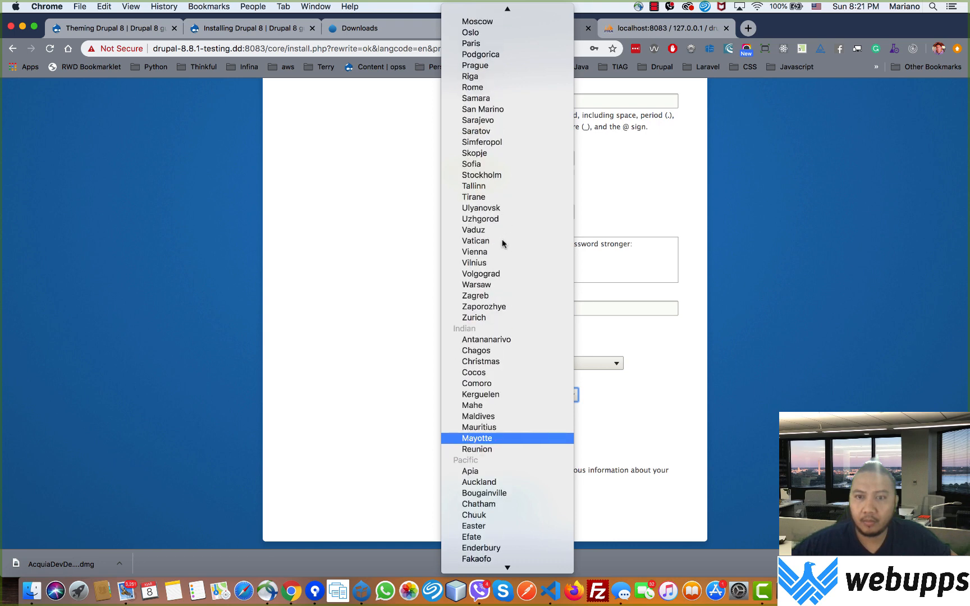
scroll(504, 244, up, 1)
scroll(504, 243, up, 1)
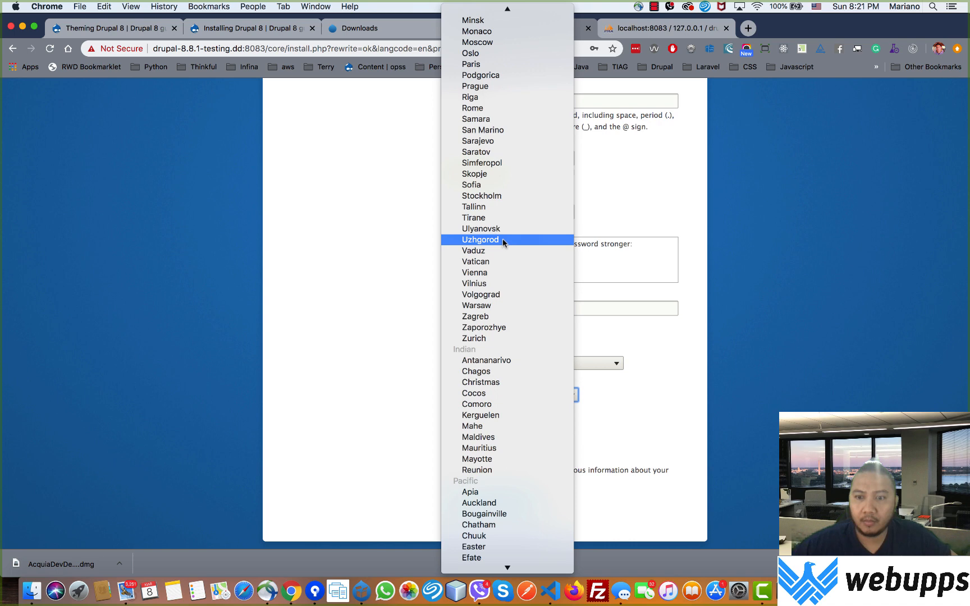
scroll(503, 241, up, 5)
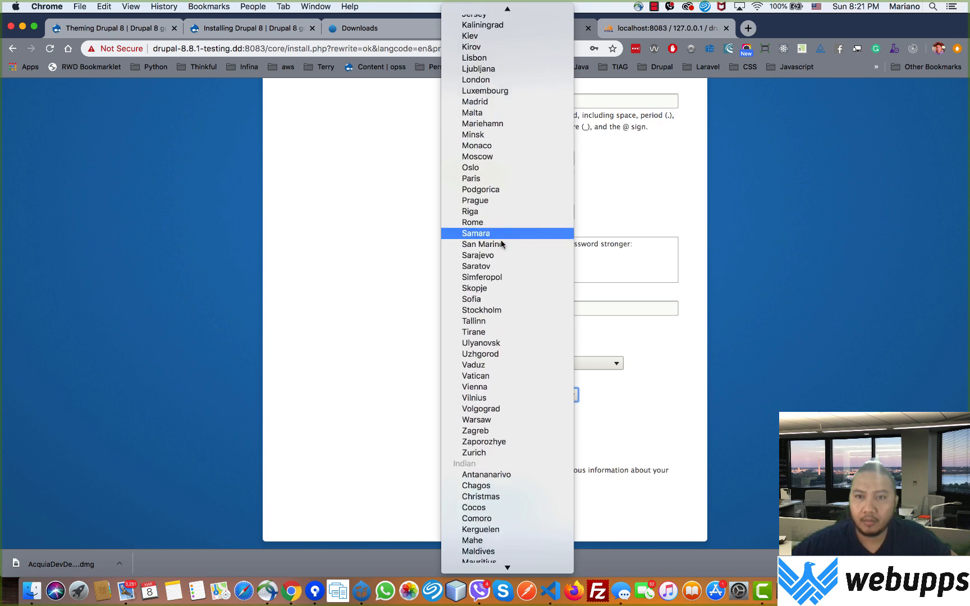
scroll(503, 244, up, 3)
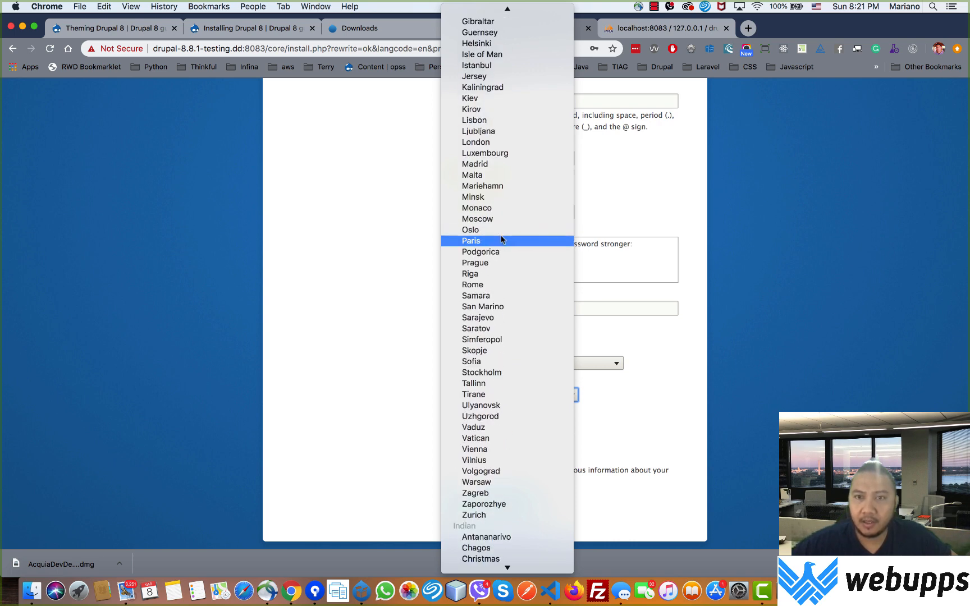
scroll(502, 241, up, 2)
scroll(503, 241, up, 1)
scroll(502, 241, up, 15)
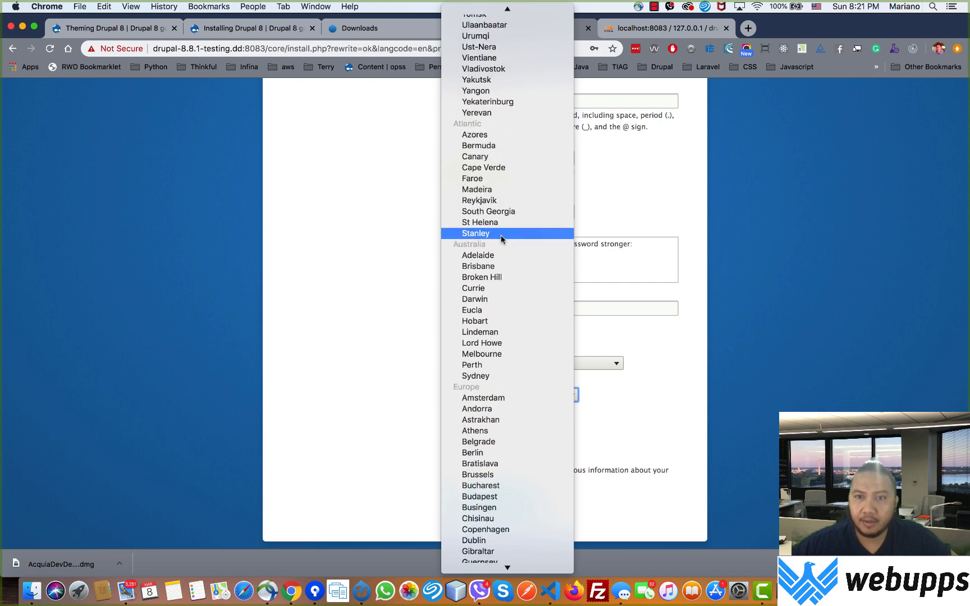
scroll(503, 240, up, 14)
scroll(502, 241, down, 19)
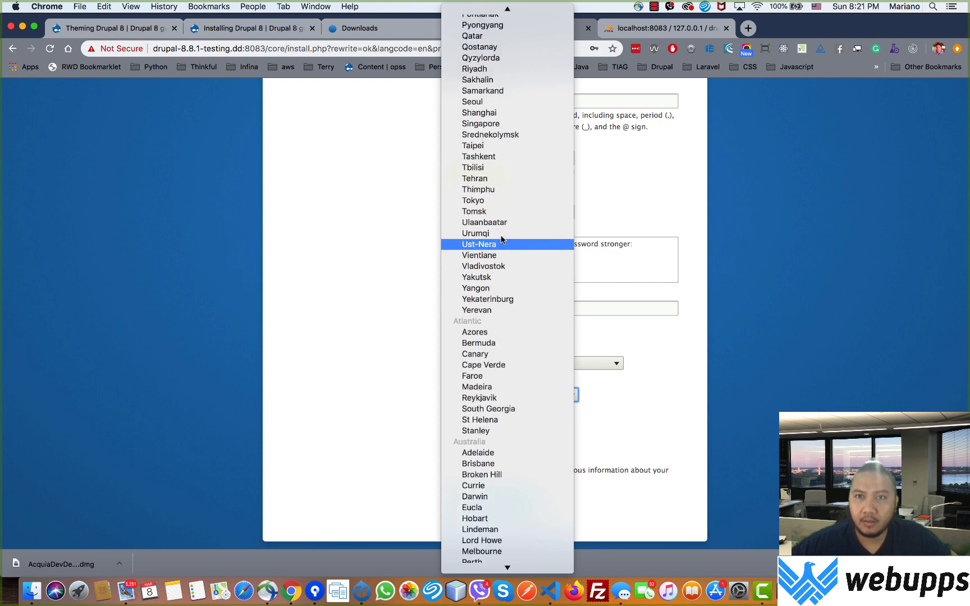
scroll(503, 240, down, 10)
scroll(502, 240, down, 1)
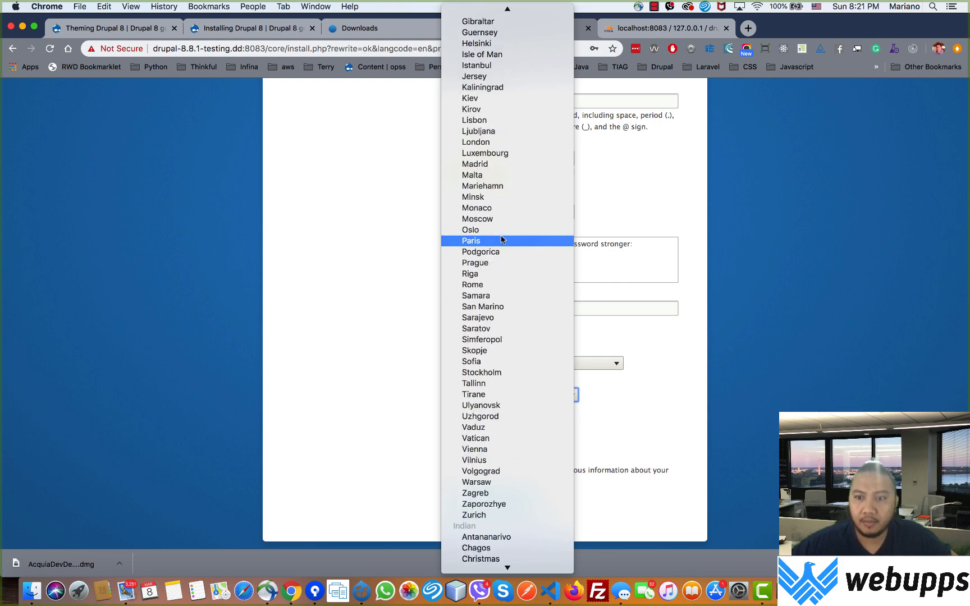
scroll(503, 240, down, 12)
scroll(503, 241, down, 1)
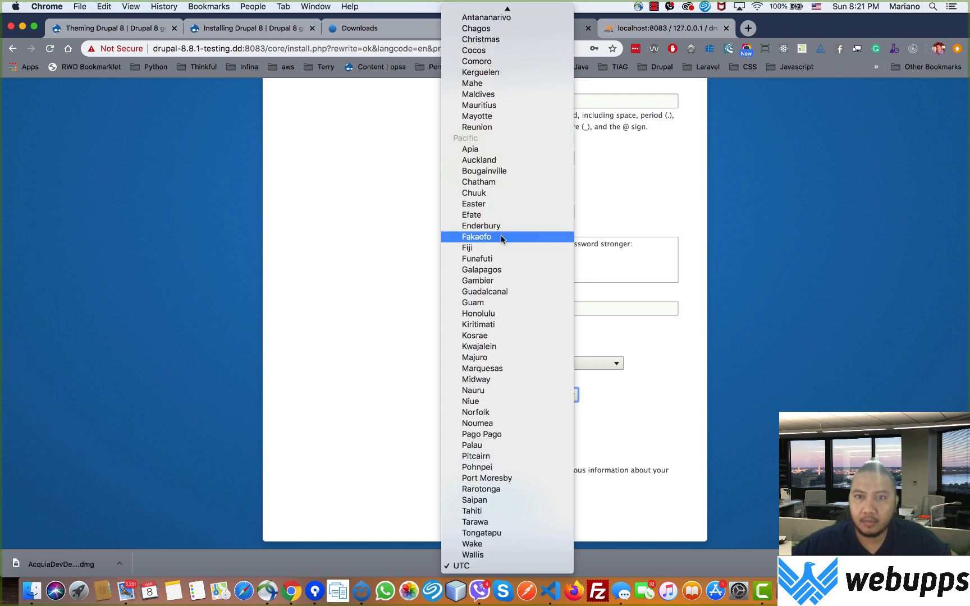
key(a)
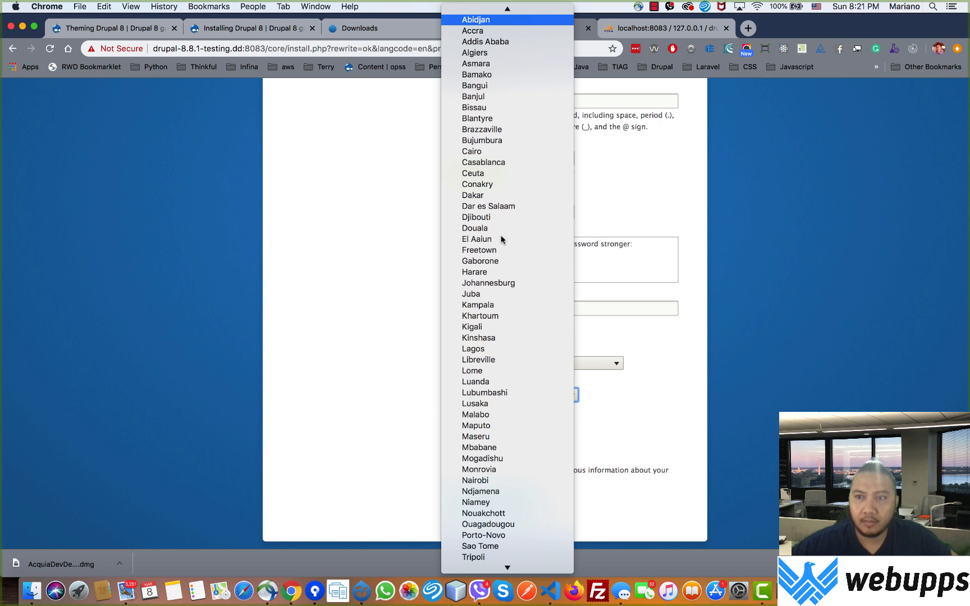
scroll(502, 239, down, 4)
scroll(501, 238, down, 10)
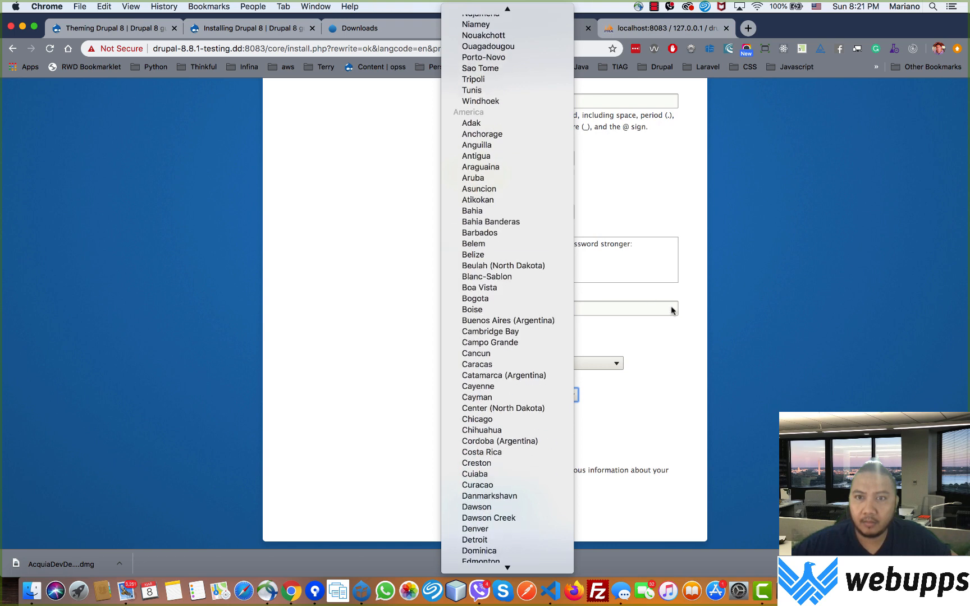
click(691, 335)
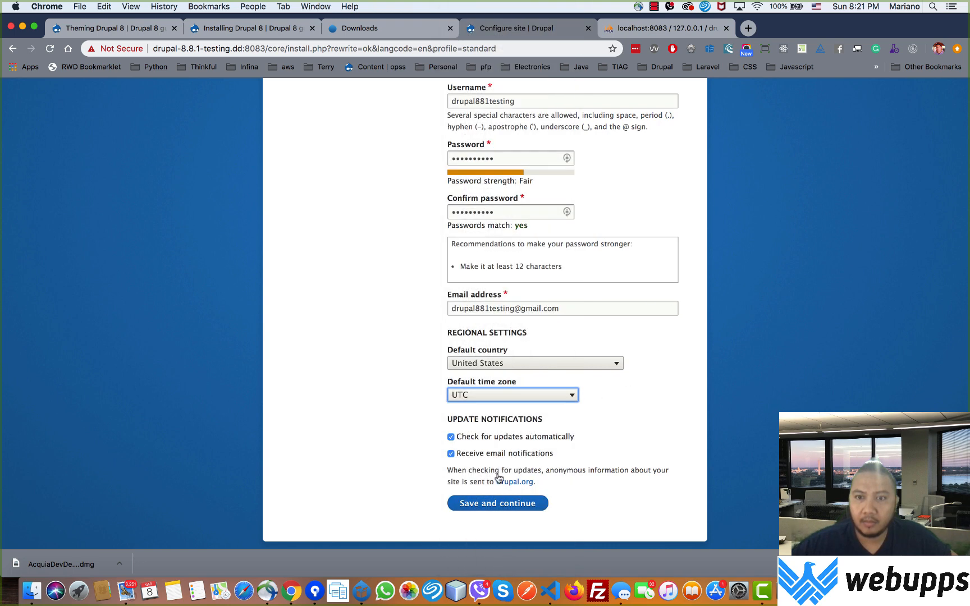
Step: Submit the completed Configure site form to finish installing Drupal
click(490, 513)
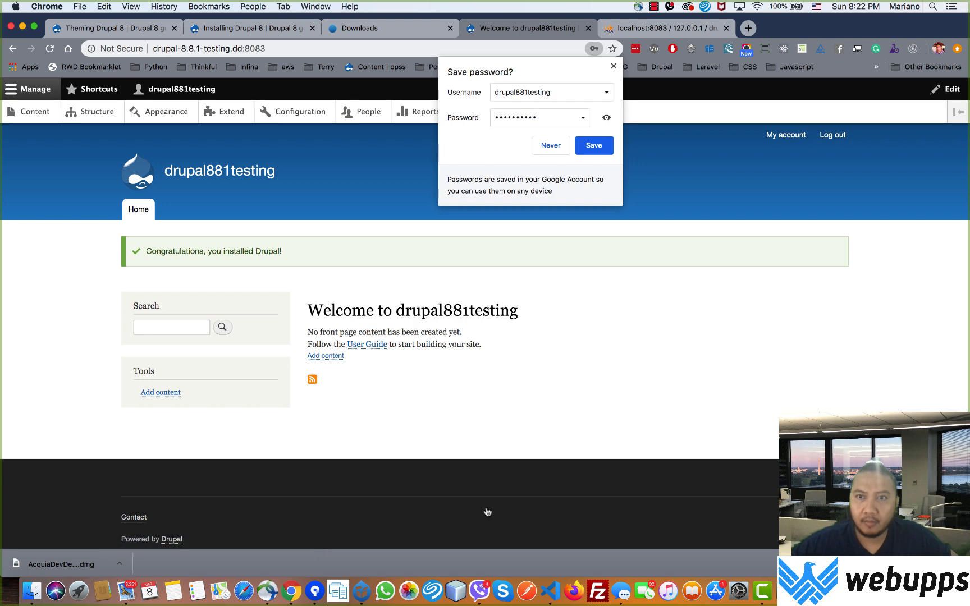
Step: Dismiss Chrome's save-password bubble and the LastPass save-login prompt
click(613, 66)
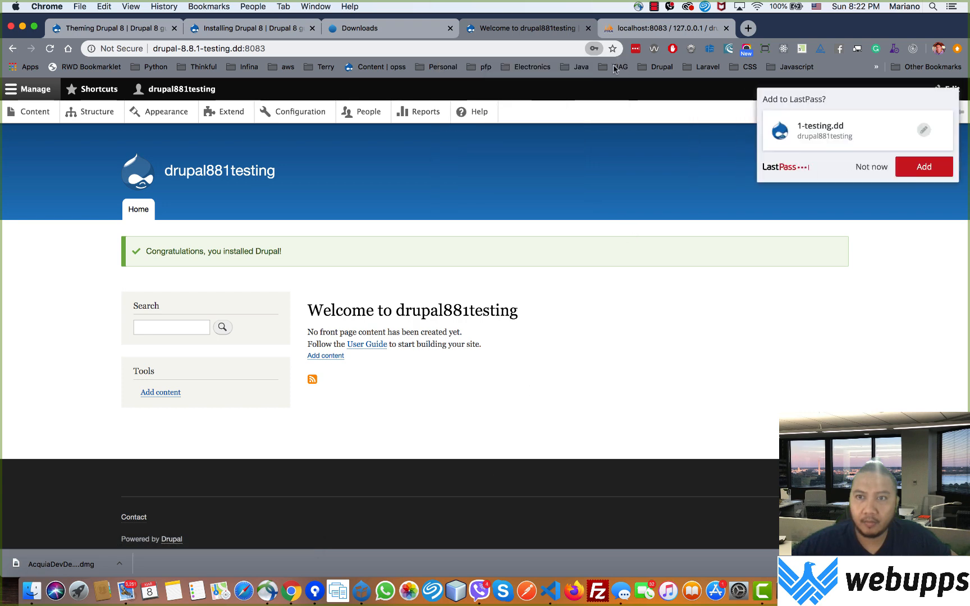
click(935, 177)
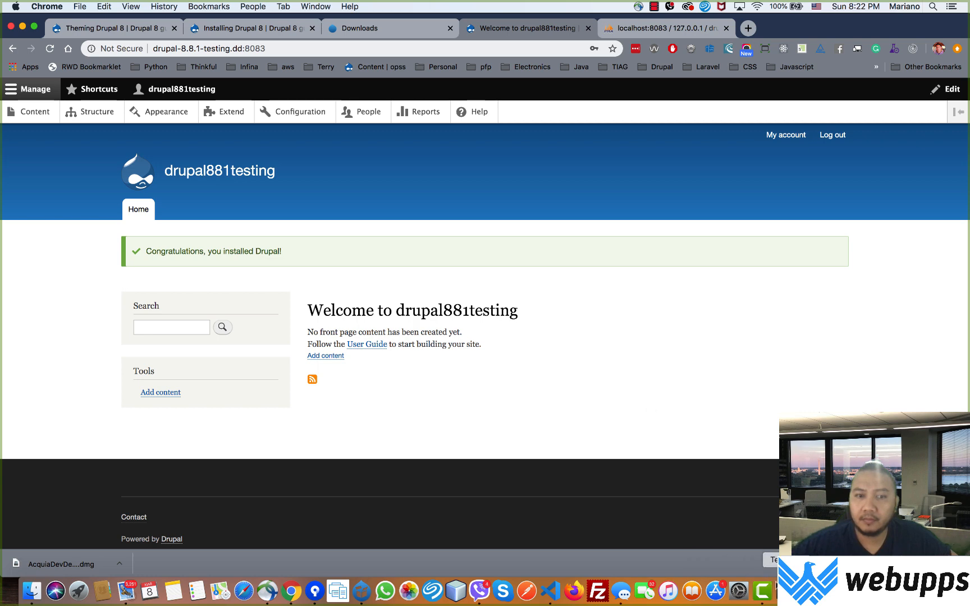
right_click(768, 600)
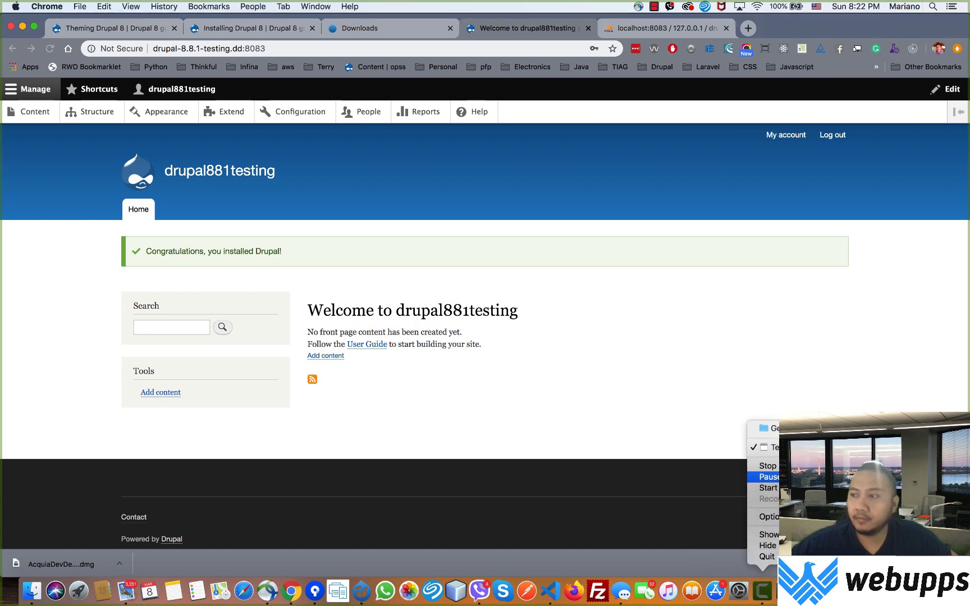